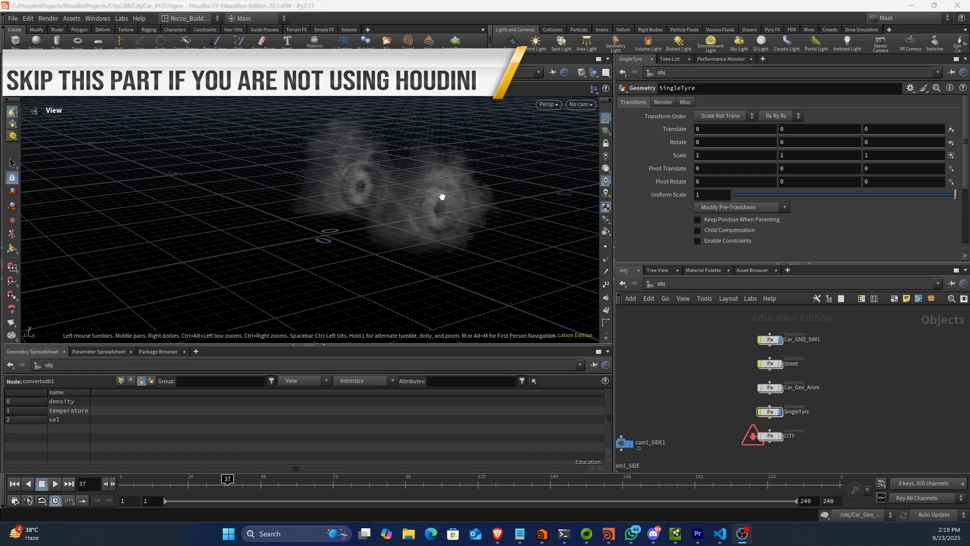
# Step: Open the SingleTyre geometry network and examine its node chain from the object merge down through axiom_solver1 to the smoke output
pyautogui.doubleClick(772, 412)
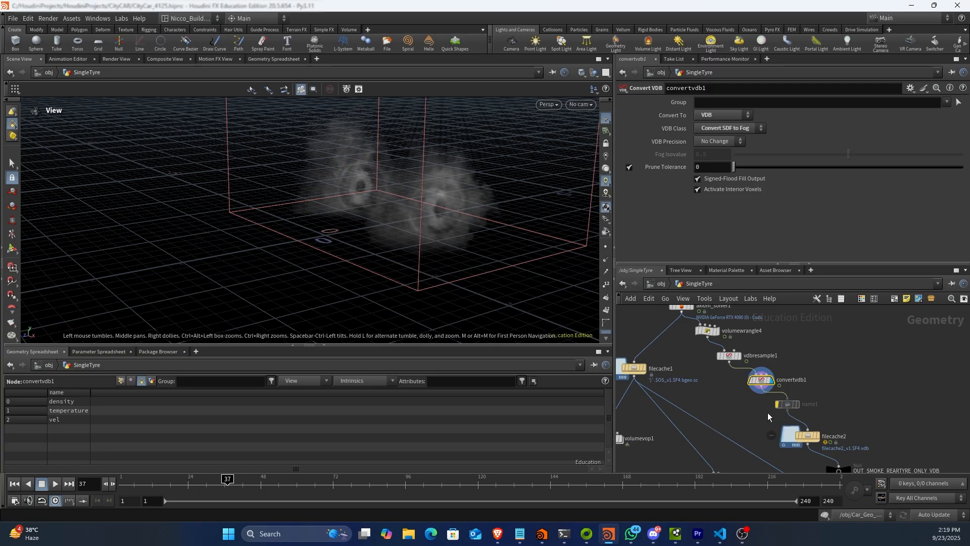
pyautogui.scroll(-3, 717, 375)
pyautogui.moveTo(782, 339); pyautogui.dragTo(809, 436, button='middle')
pyautogui.scroll(-5, 854, 423)
pyautogui.scroll(-3, 808, 436)
pyautogui.scroll(4, 801, 345)
pyautogui.scroll(6, 793, 348)
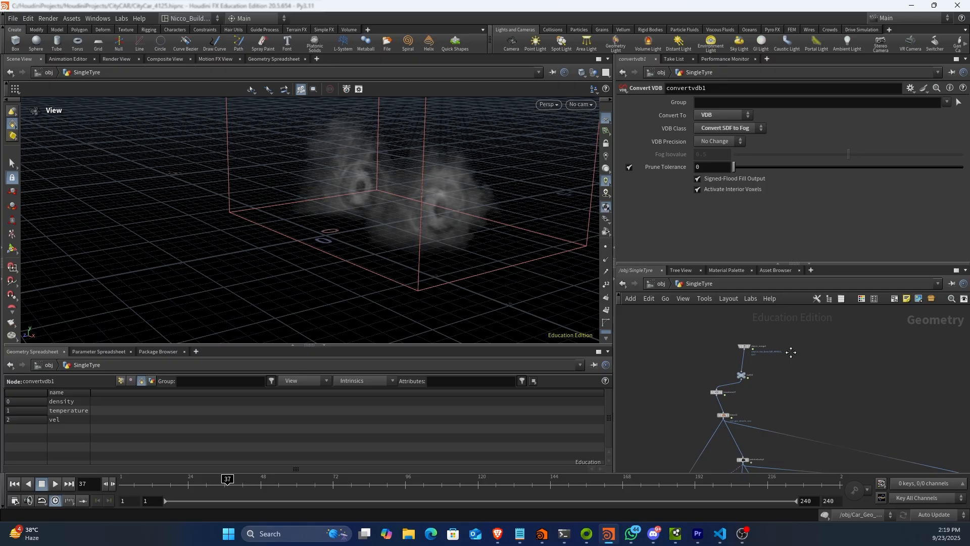
pyautogui.scroll(-6, 748, 384)
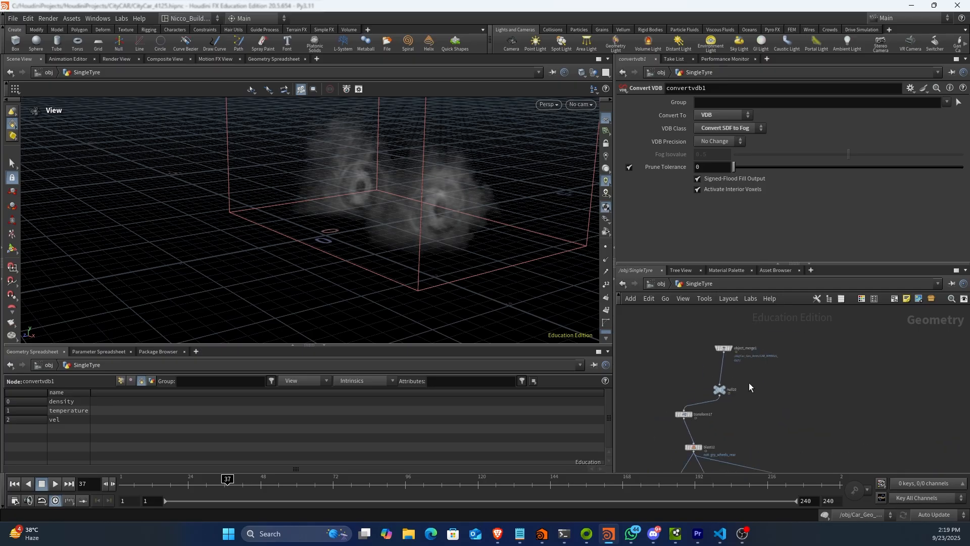
pyautogui.moveTo(758, 389); pyautogui.dragTo(715, 320, button='middle')
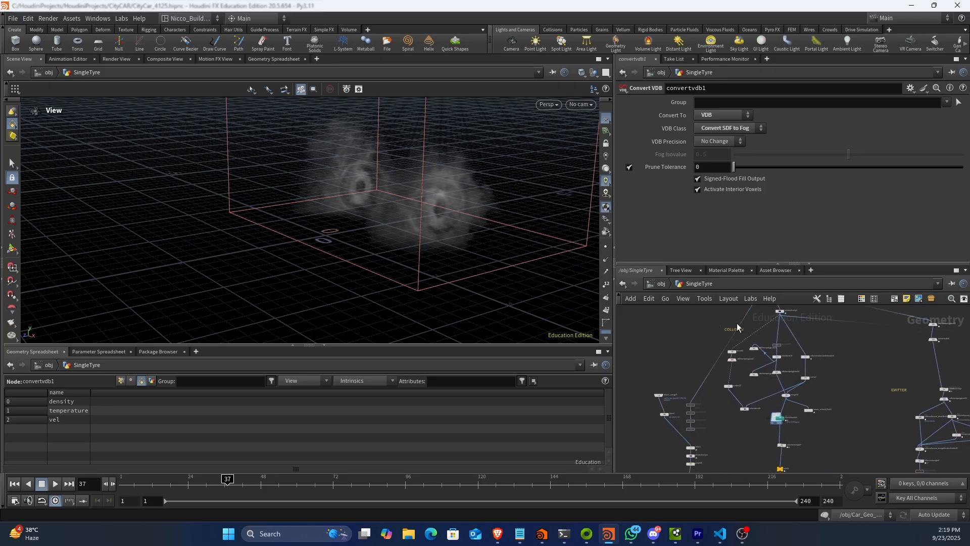
pyautogui.moveTo(904, 377); pyautogui.dragTo(849, 331, button='middle')
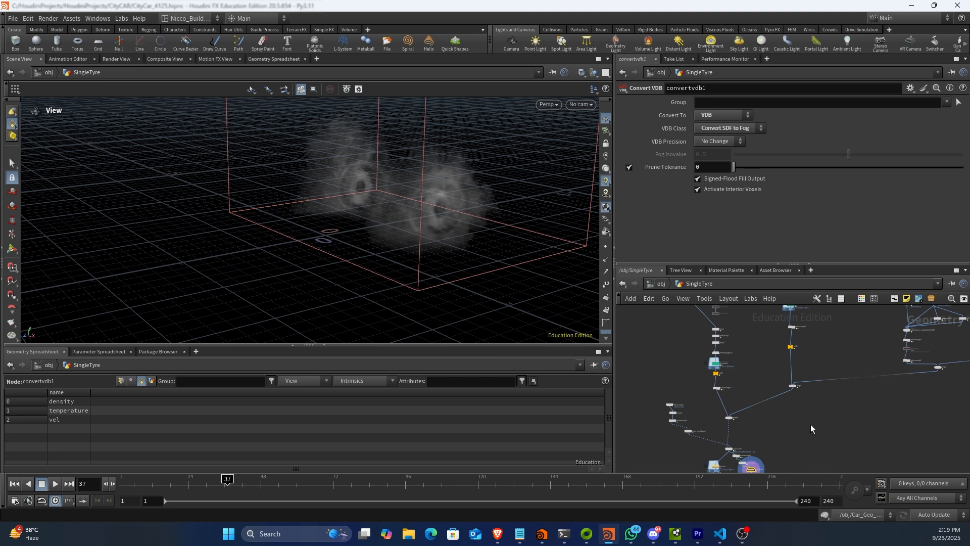
pyautogui.scroll(-3, 809, 424)
pyautogui.scroll(6, 758, 394)
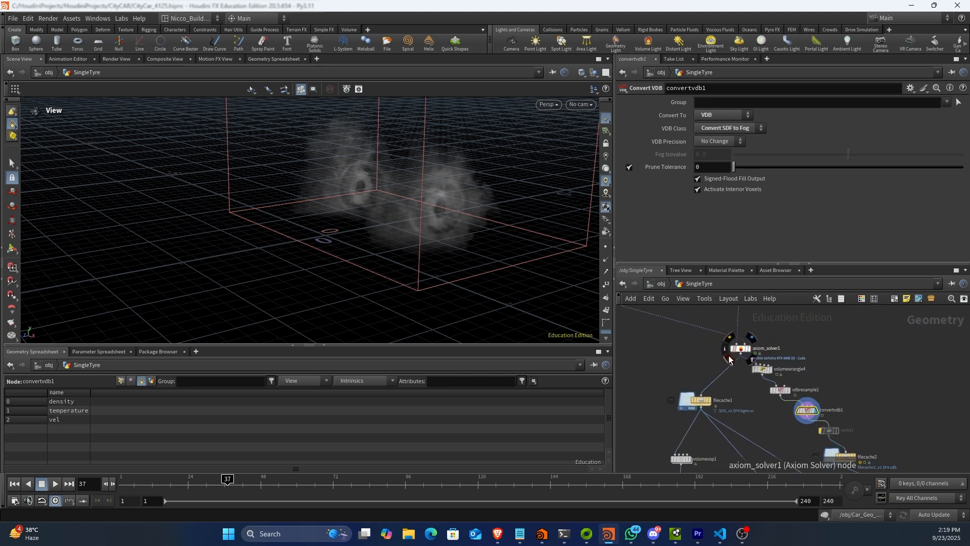
pyautogui.moveTo(889, 378); pyautogui.dragTo(841, 350, button='middle')
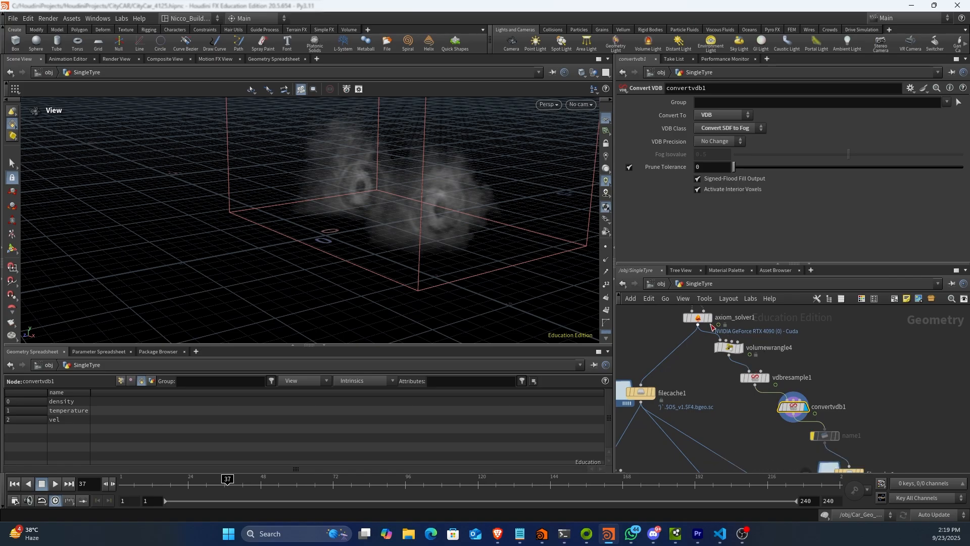
pyautogui.scroll(-2, 763, 374)
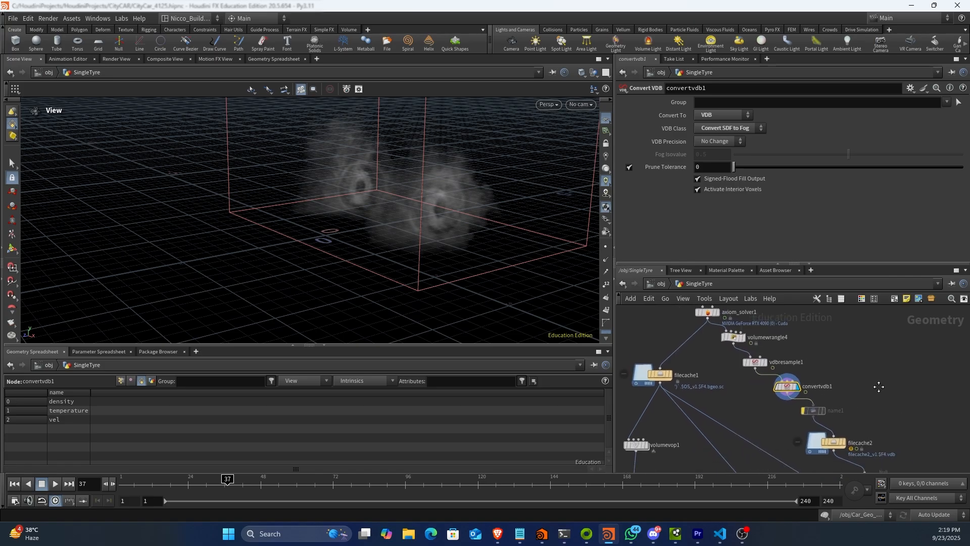
# Step: Inspect the OUT_SMOKE_REARTYRE_ONLY_VDB null, and choose vdb as the file format of filecache2
pyautogui.moveTo(860, 440); pyautogui.dragTo(792, 448)
pyautogui.click(885, 389)
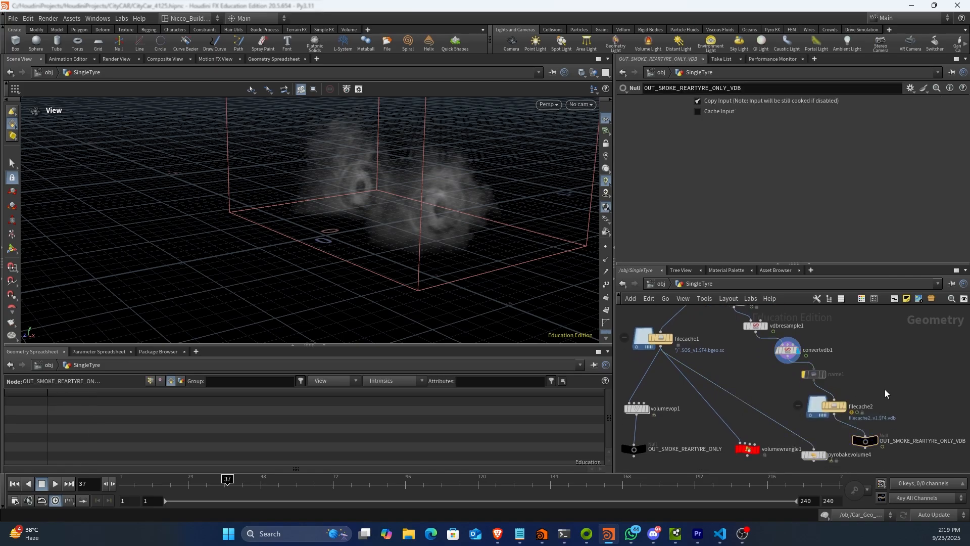
pyautogui.click(831, 406)
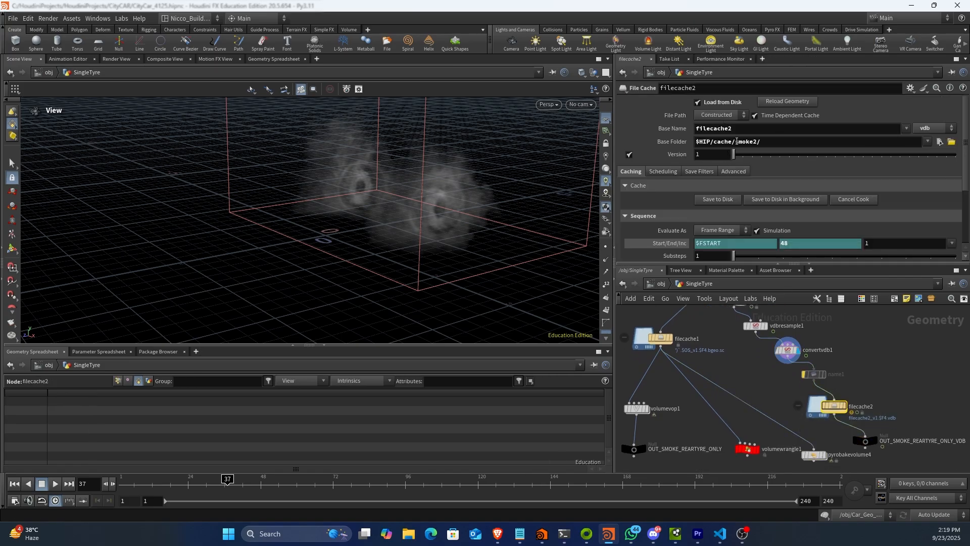
pyautogui.click(935, 128)
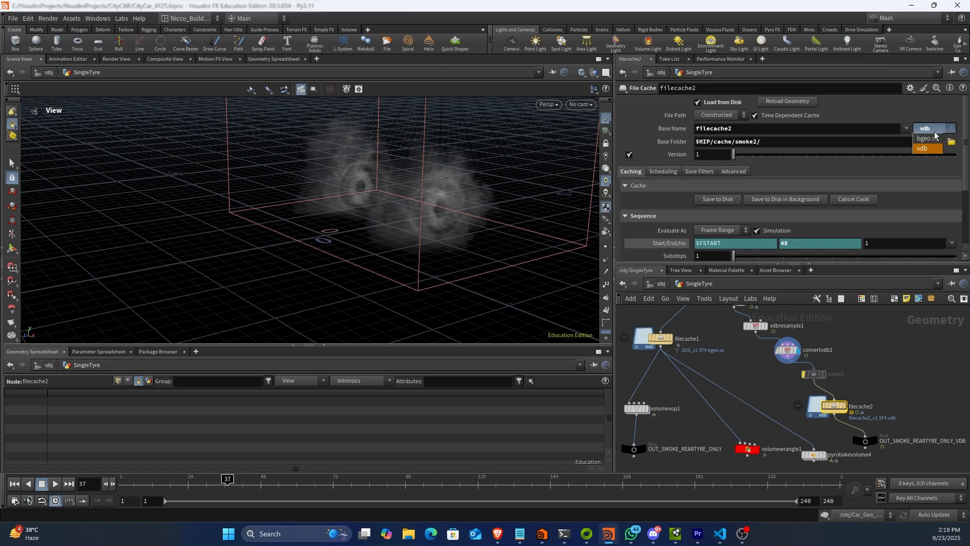
pyautogui.click(932, 148)
# Step: Inspect the density normalization expression in volumewrangle4, just below the axiom solver
pyautogui.scroll(-1, 856, 343)
pyautogui.moveTo(856, 344); pyautogui.dragTo(859, 371, button='middle')
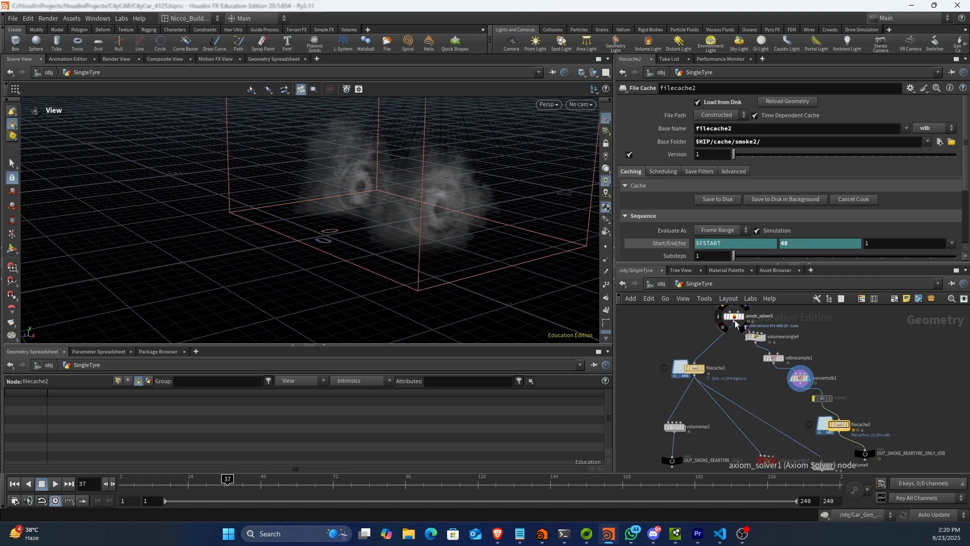
pyautogui.scroll(2, 765, 340)
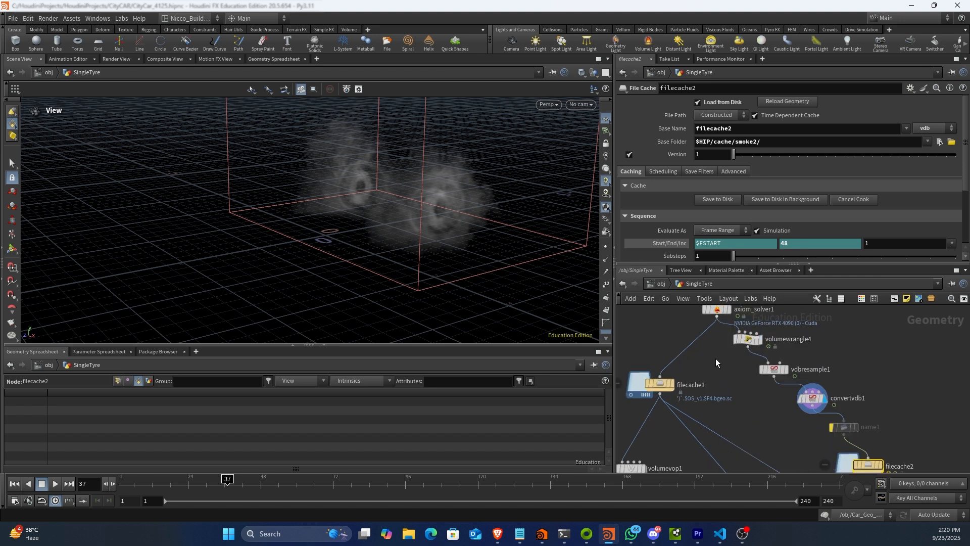
pyautogui.click(765, 340)
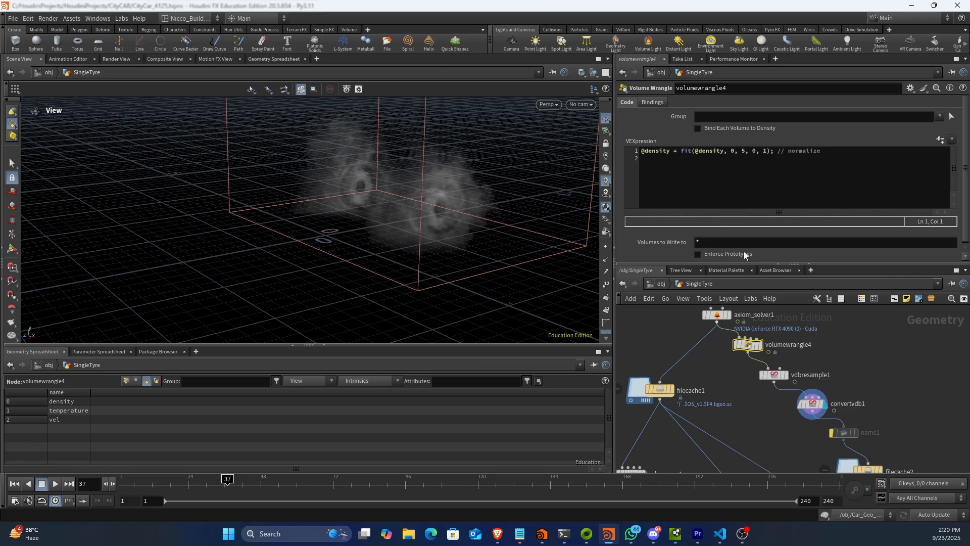
# Step: Review the settings of vdbresample1, including its Define Transform options and voxel size
pyautogui.moveTo(850, 366); pyautogui.dragTo(764, 382)
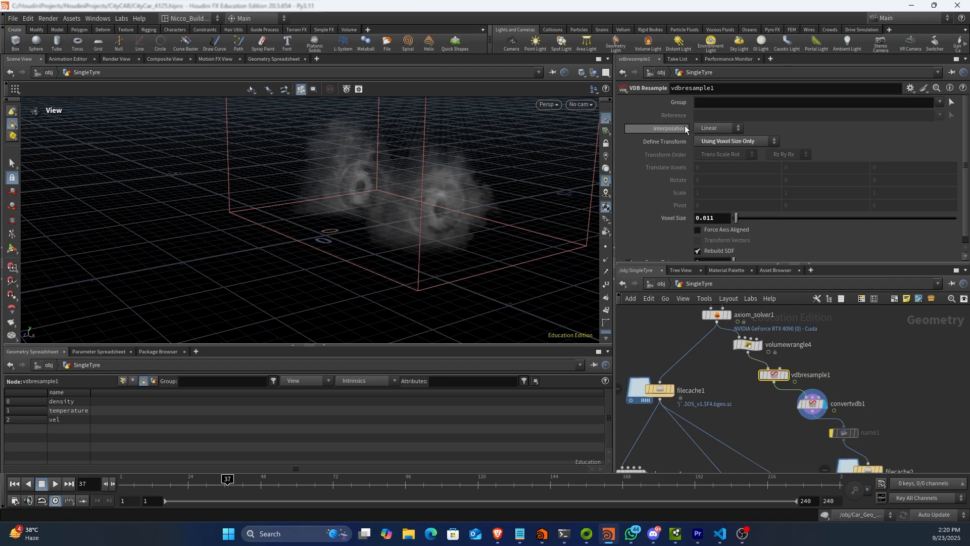
pyautogui.click(722, 142)
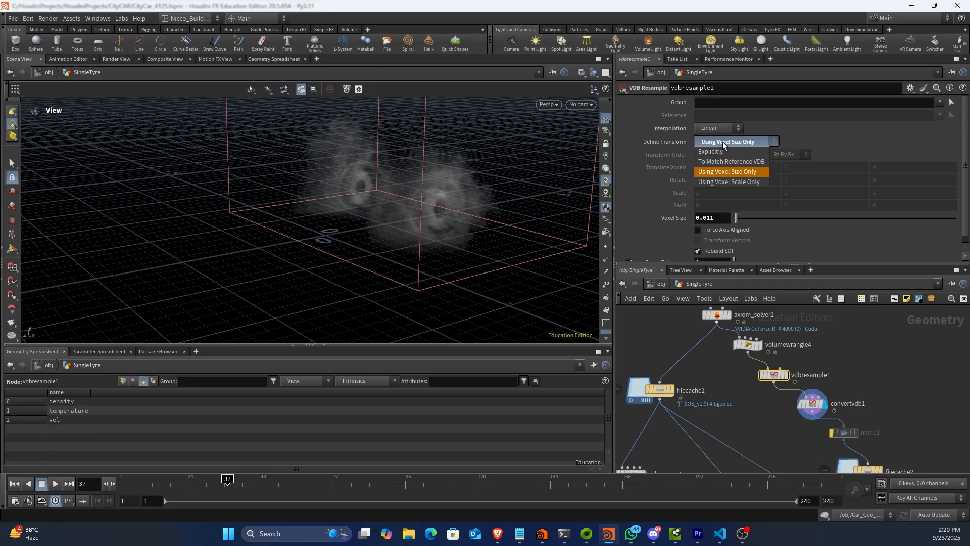
pyautogui.click(722, 141)
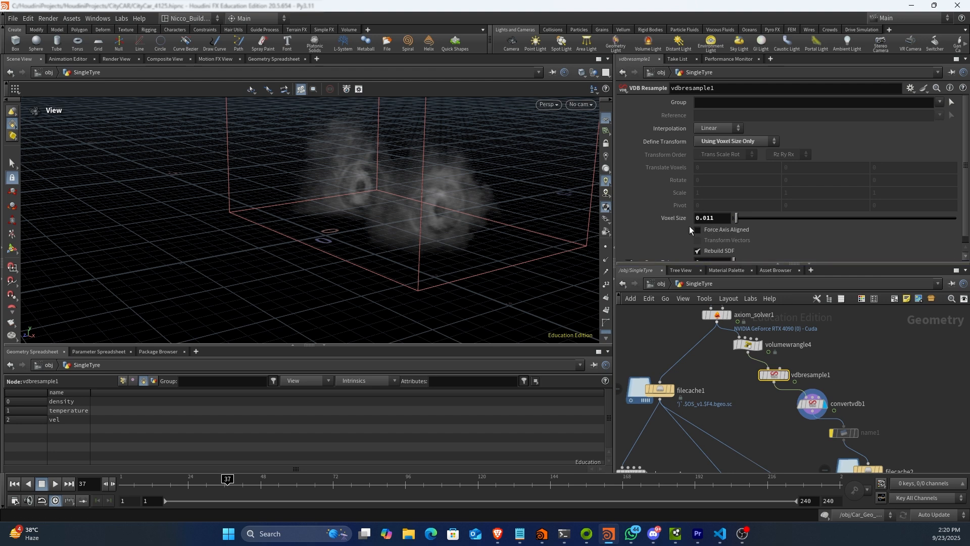
pyautogui.scroll(-1, 665, 231)
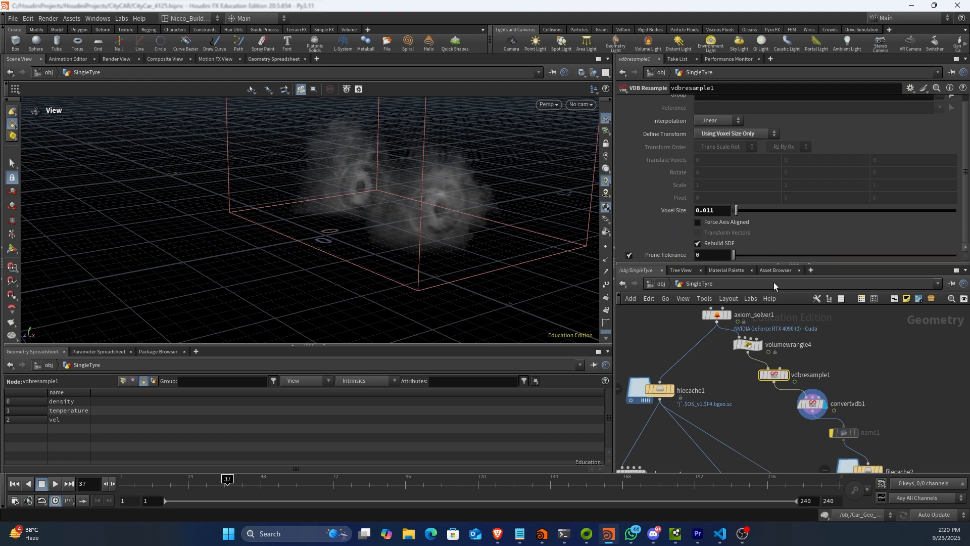
# Step: Review the conversion settings of convertvdb1 and the caching and frame range settings of filecache2
pyautogui.moveTo(860, 387); pyautogui.dragTo(780, 416)
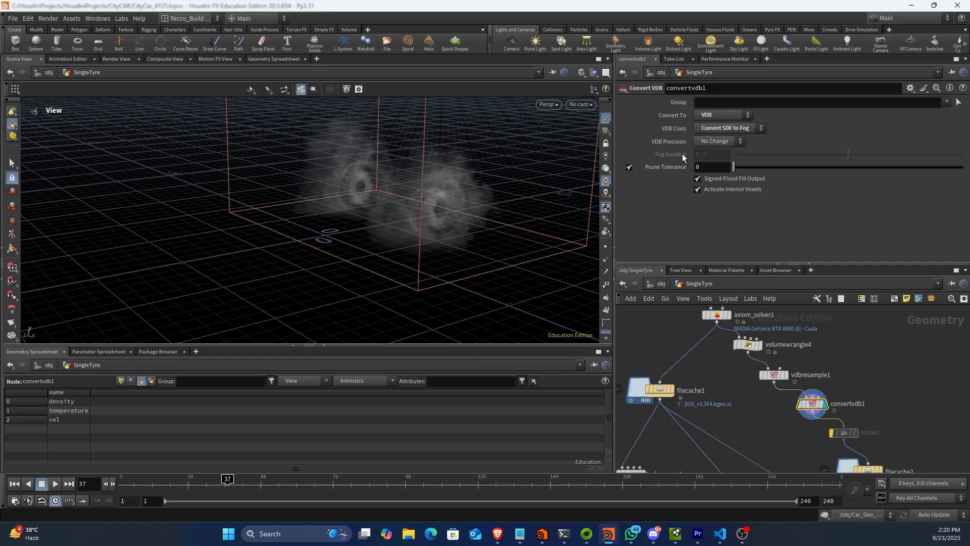
pyautogui.scroll(-1, 898, 425)
pyautogui.moveTo(893, 416); pyautogui.dragTo(832, 361, button='middle')
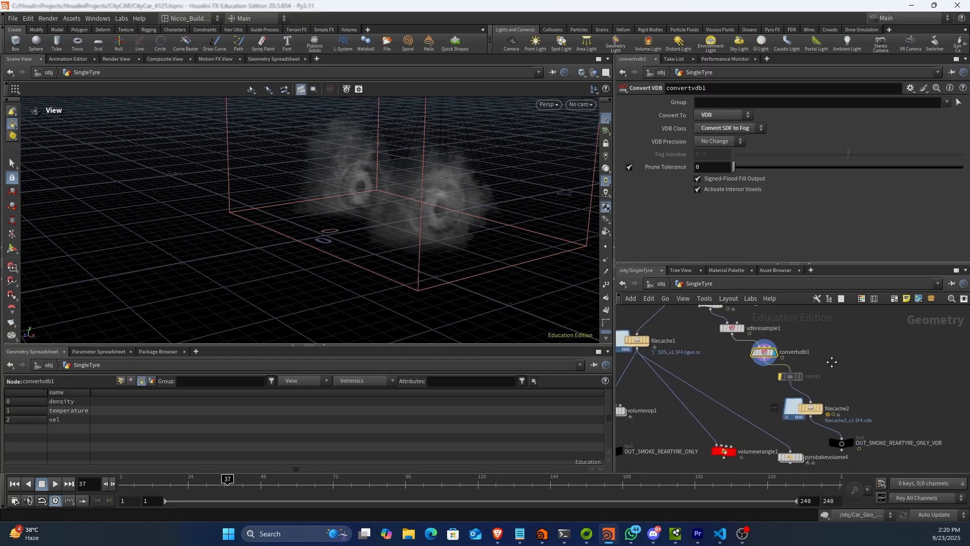
pyautogui.click(811, 408)
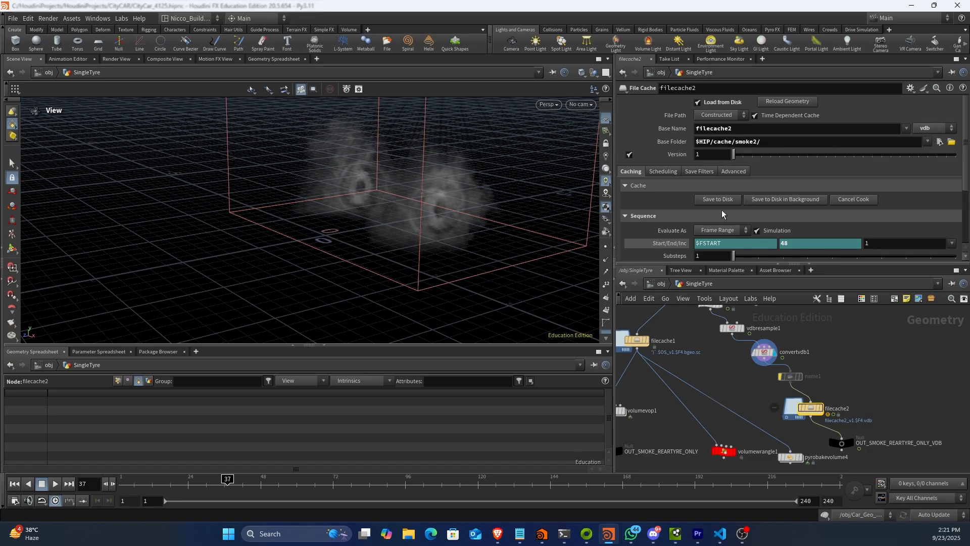
pyautogui.scroll(-2, 834, 202)
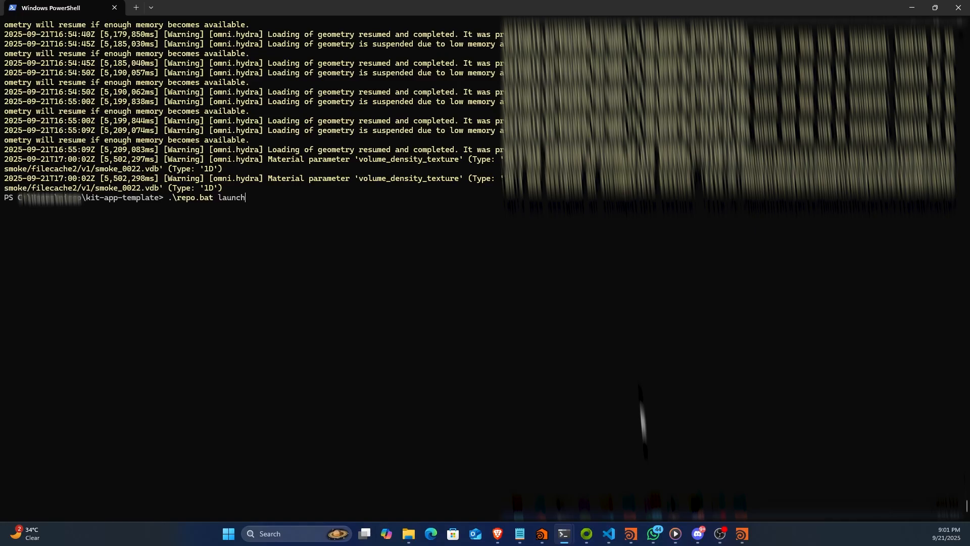
# Step: In PowerShell, run .\repo.bat launch and start the my_company.my_usd_composer.kit app
pyautogui.press('Return')
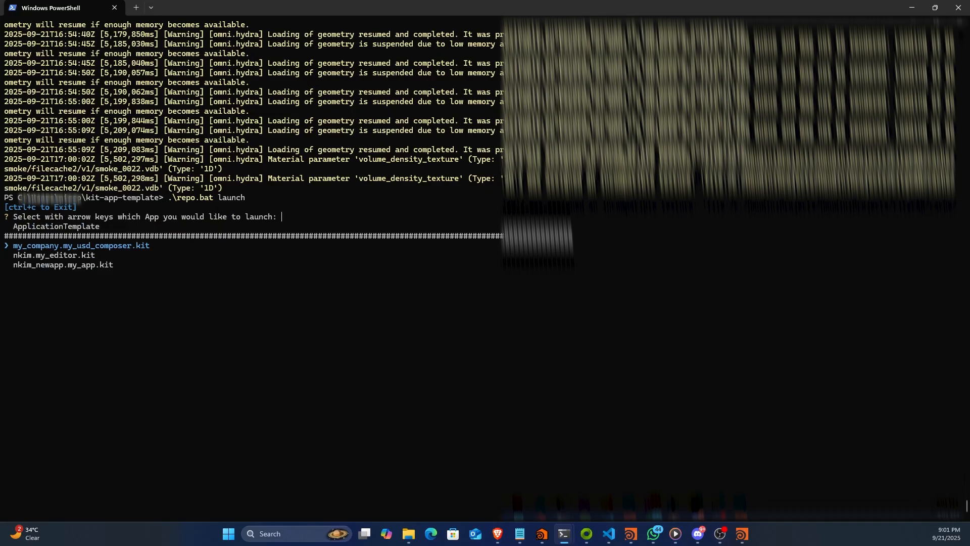
pyautogui.press('Return')
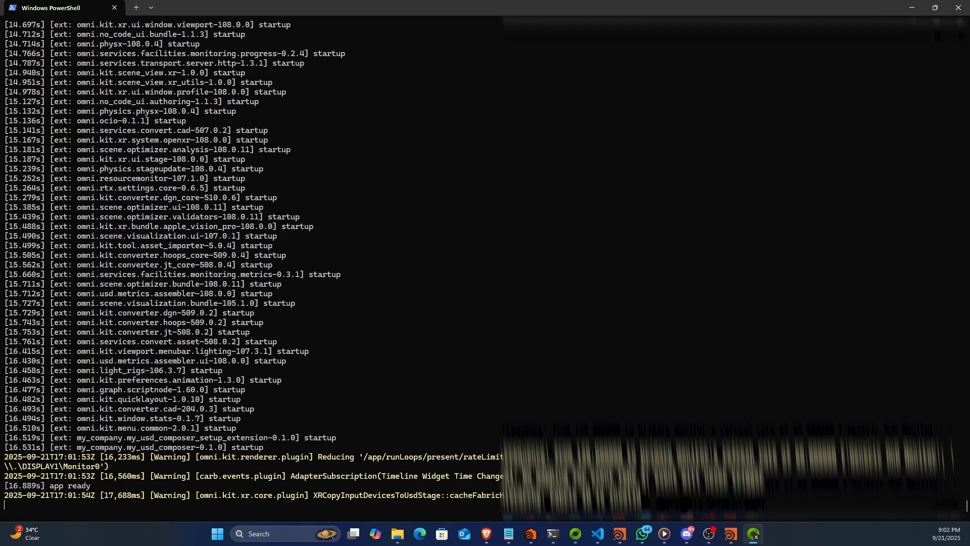
pyautogui.moveTo(969, 248); pyautogui.dragTo(349, 1)
pyautogui.click(679, 156)
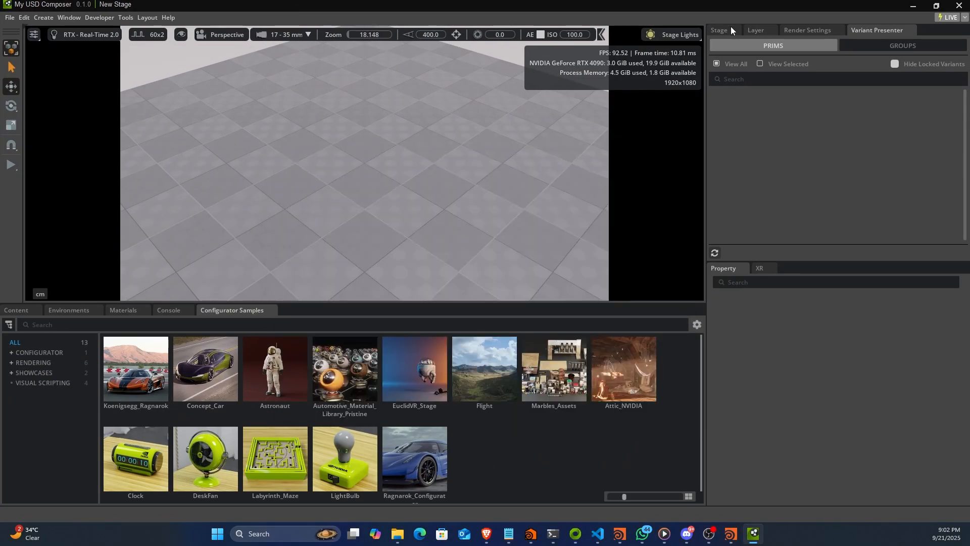
# Step: Show the stage hierarchy, expand Environment and hide the Sky dome light
pyautogui.click(731, 30)
pyautogui.click(713, 79)
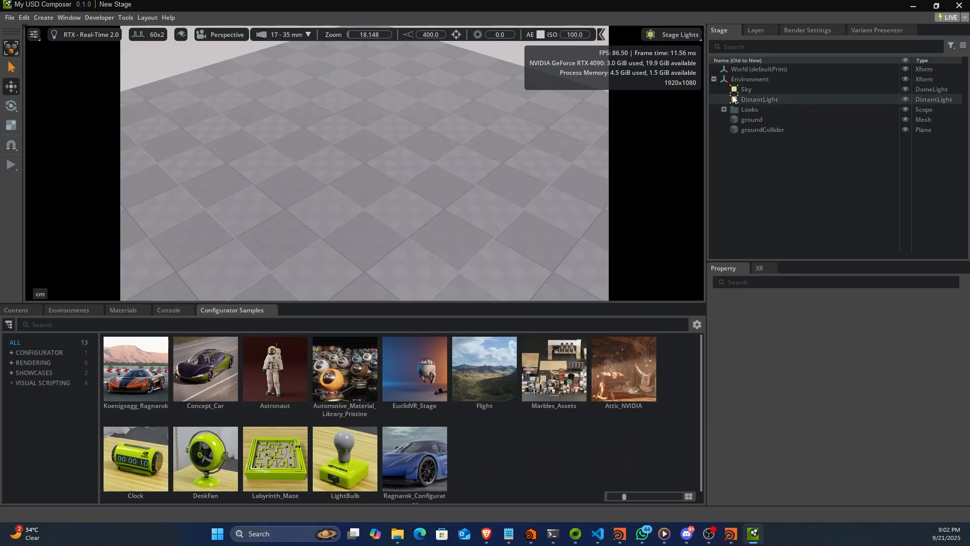
pyautogui.click(906, 89)
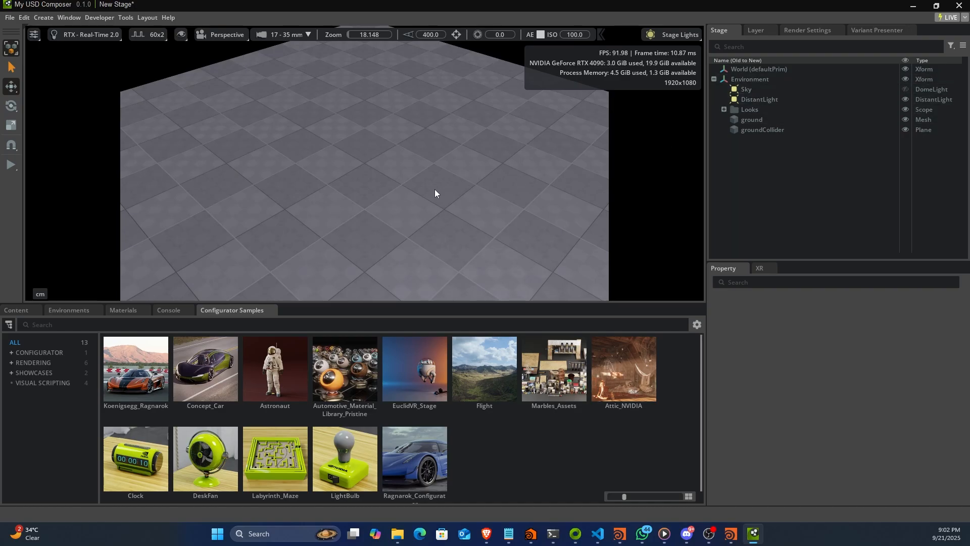
# Step: Create a cube mesh under World and move it onto the ground at about X 10, Y 50
pyautogui.keyDown('alt'); pyautogui.moveTo(402, 200); pyautogui.dragTo(445, 79); pyautogui.keyUp('alt')
pyautogui.keyDown('alt'); pyautogui.moveTo(366, 208); pyautogui.dragTo(499, 52); pyautogui.keyUp('alt')
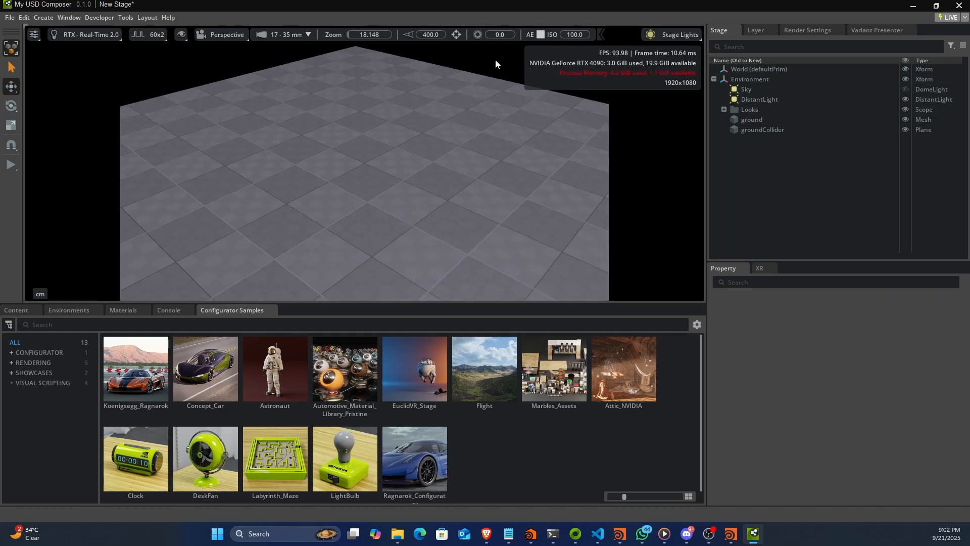
pyautogui.keyDown('alt'); pyautogui.moveTo(408, 126); pyautogui.dragTo(453, 38); pyautogui.keyUp('alt')
pyautogui.keyDown('alt'); pyautogui.moveTo(384, 155); pyautogui.dragTo(399, 86); pyautogui.keyUp('alt')
pyautogui.keyDown('alt'); pyautogui.moveTo(386, 195); pyautogui.dragTo(413, 196); pyautogui.keyUp('alt')
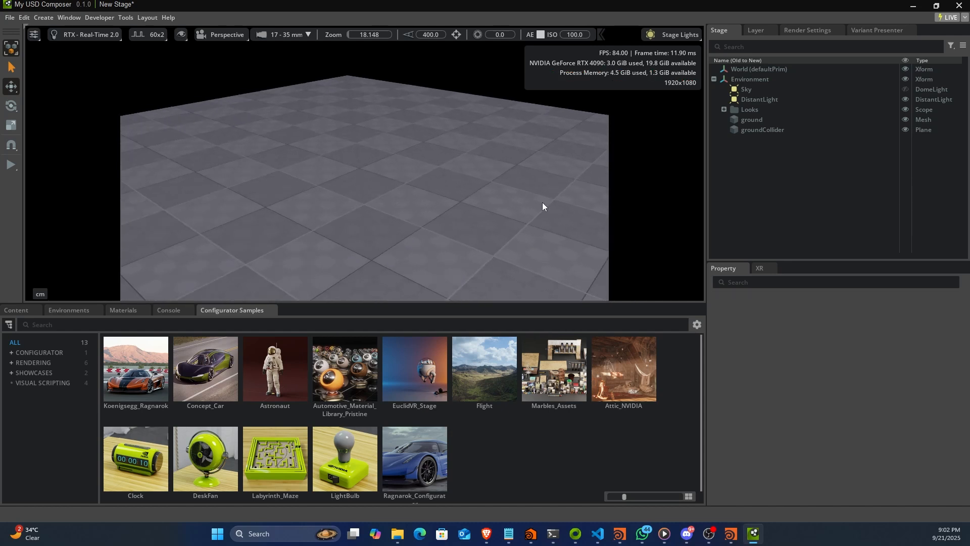
pyautogui.click(732, 67)
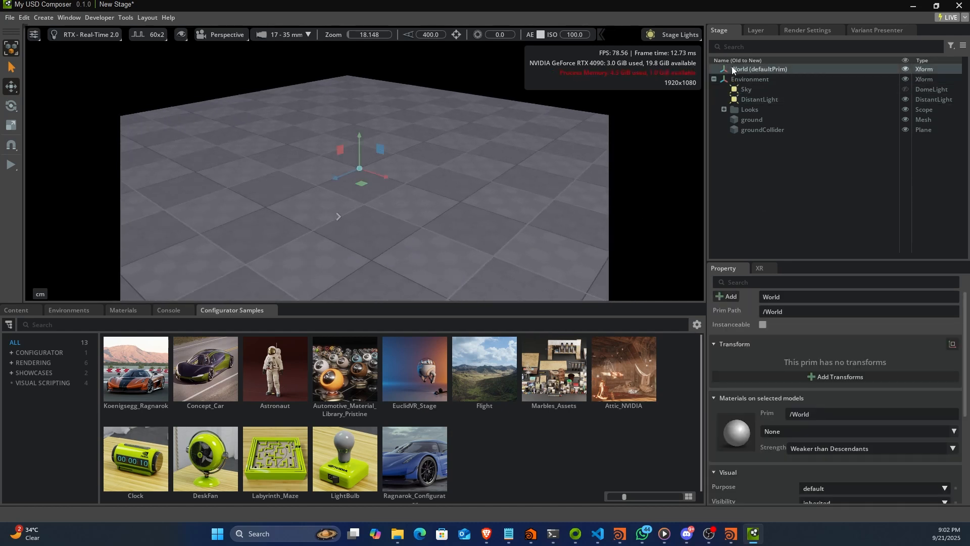
pyautogui.rightClick(418, 164)
pyautogui.moveTo(451, 189)
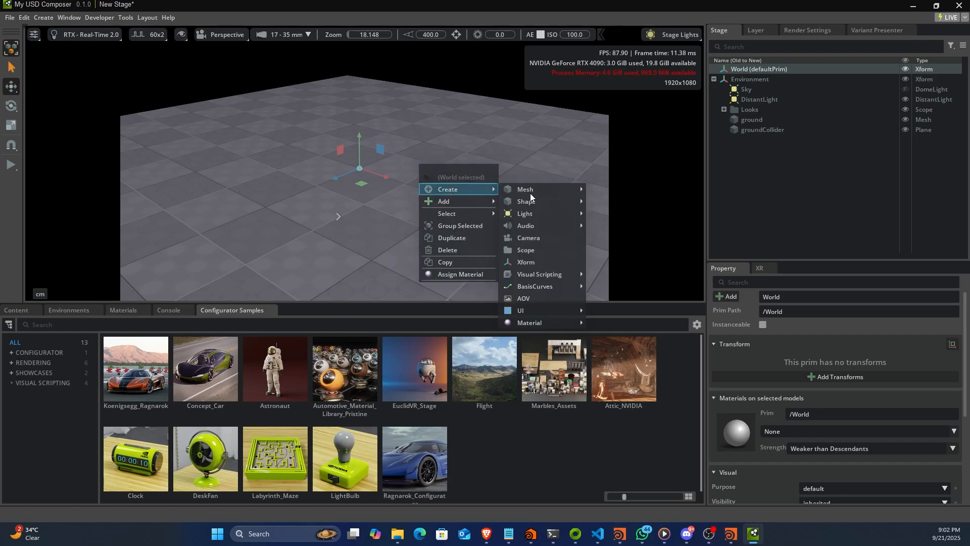
pyautogui.moveTo(553, 192)
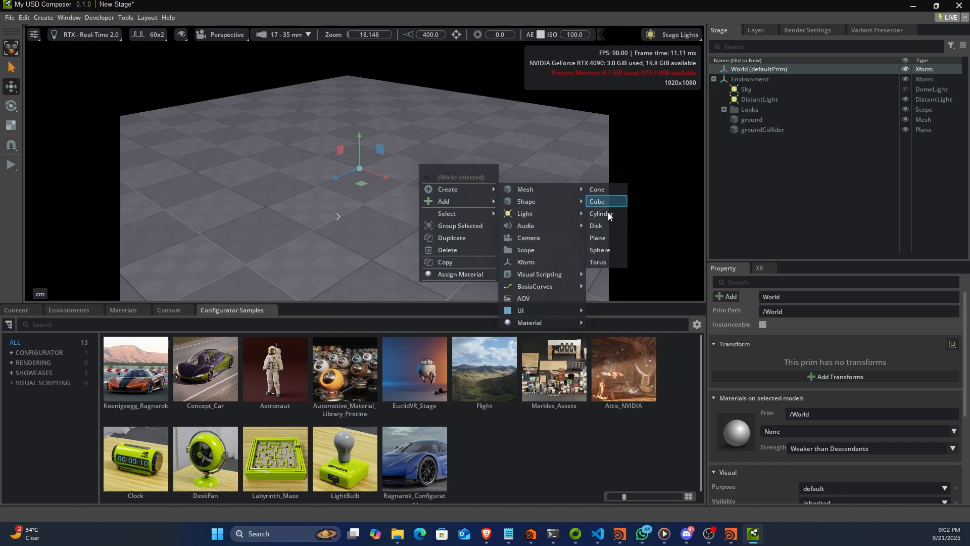
pyautogui.click(598, 201)
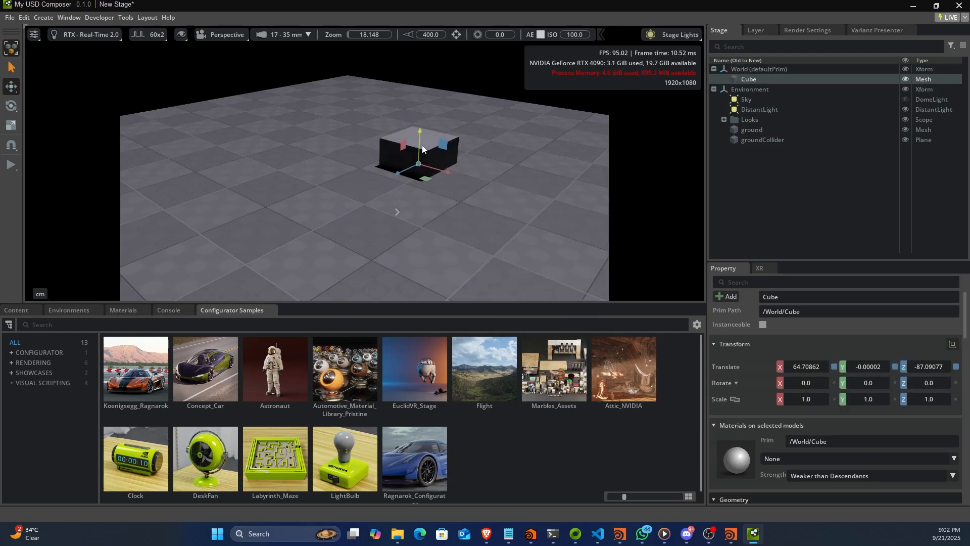
pyautogui.moveTo(419, 149)
pyautogui.mouseDown()
pyautogui.moveTo(418, 99)
pyautogui.moveTo(413, 136)
pyautogui.mouseUp()
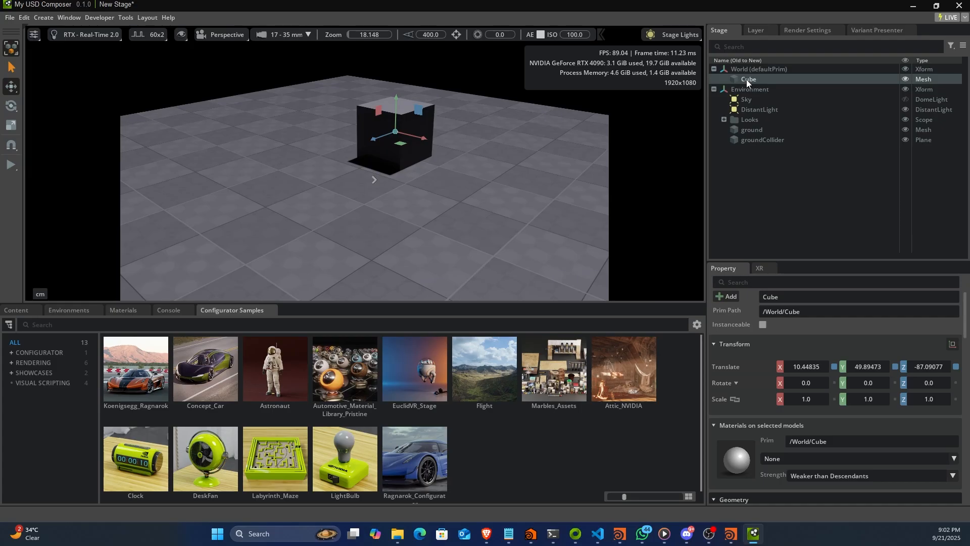
# Step: Create an OmniVolumeDensity material for the Cube prim
pyautogui.scroll(-8, 747, 400)
pyautogui.scroll(-4, 746, 415)
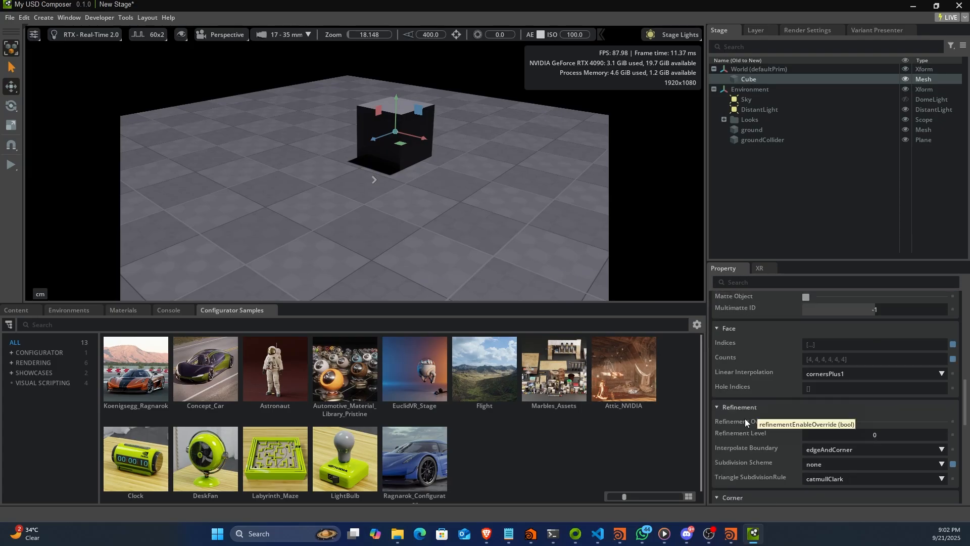
pyautogui.scroll(2, 745, 418)
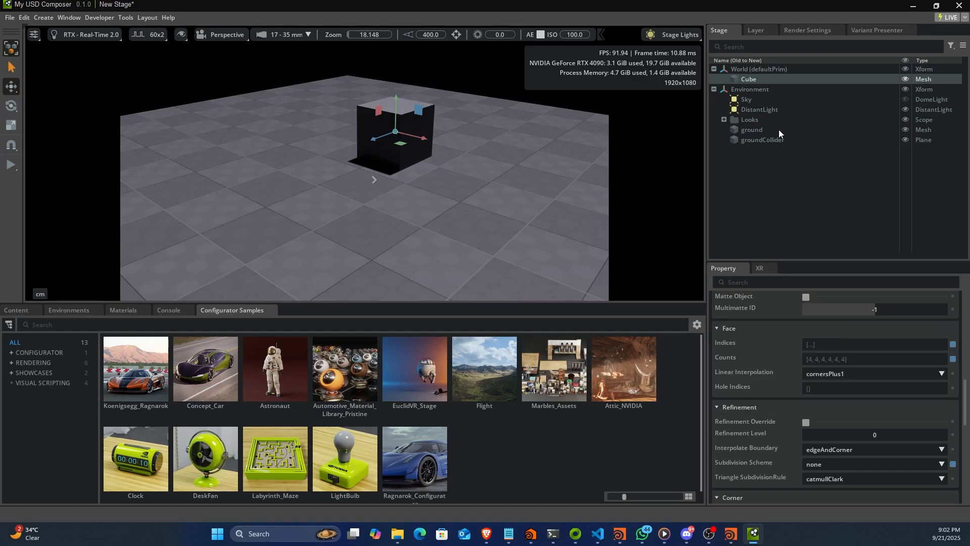
pyautogui.rightClick(749, 78)
pyautogui.moveTo(811, 101)
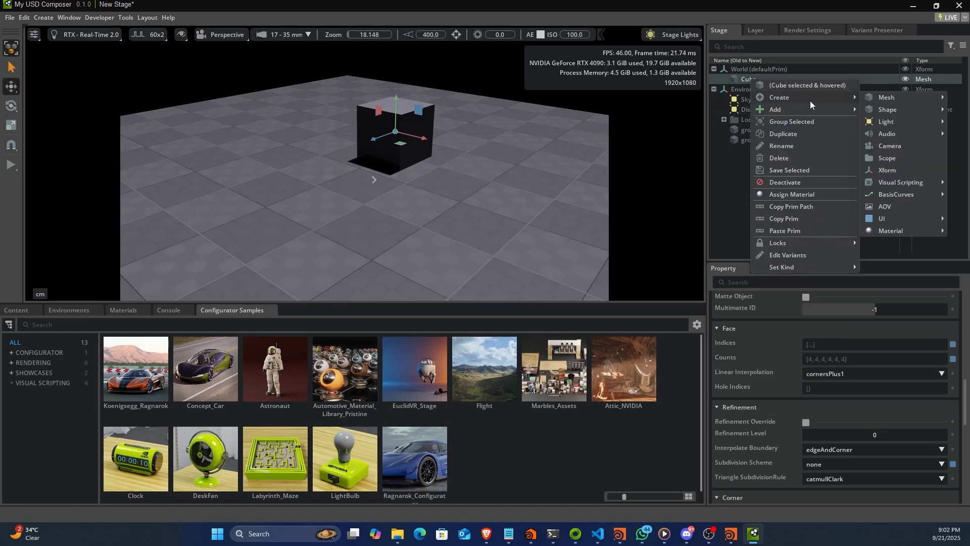
pyautogui.moveTo(902, 228)
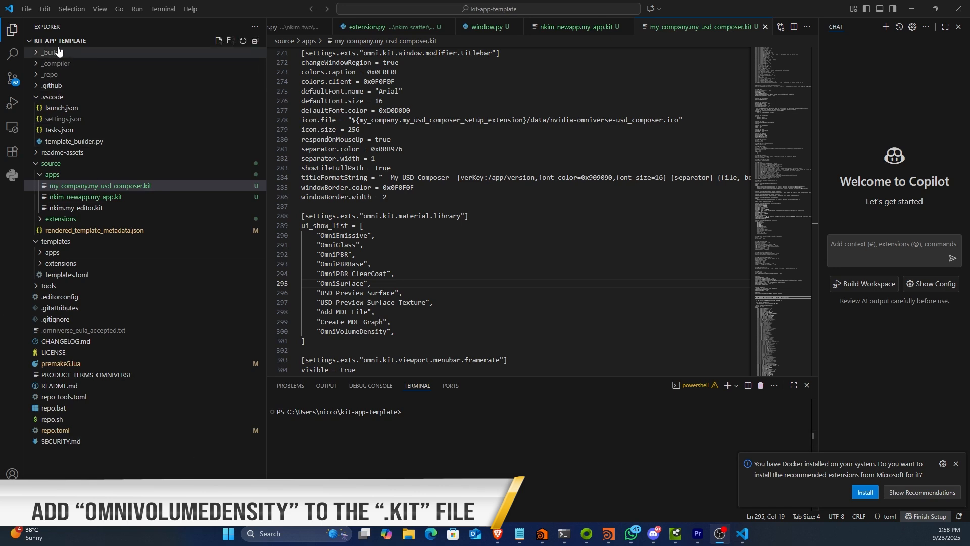
# Step: In Visual Studio Code, expand source and apps in kit-app-template and open my_company.my_usd_composer.kit
pyautogui.click(34, 42)
pyautogui.click(33, 41)
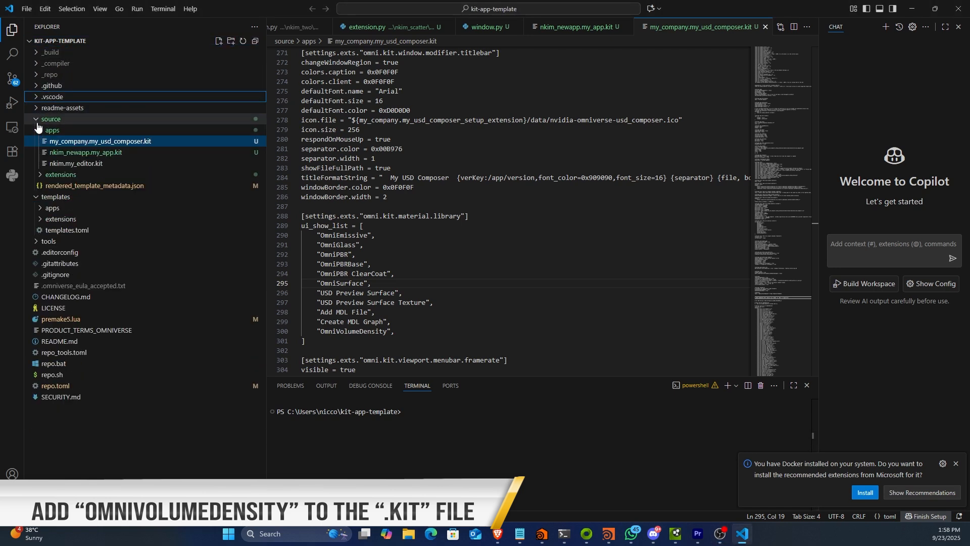
pyautogui.click(37, 119)
pyautogui.click(36, 129)
pyautogui.click(37, 120)
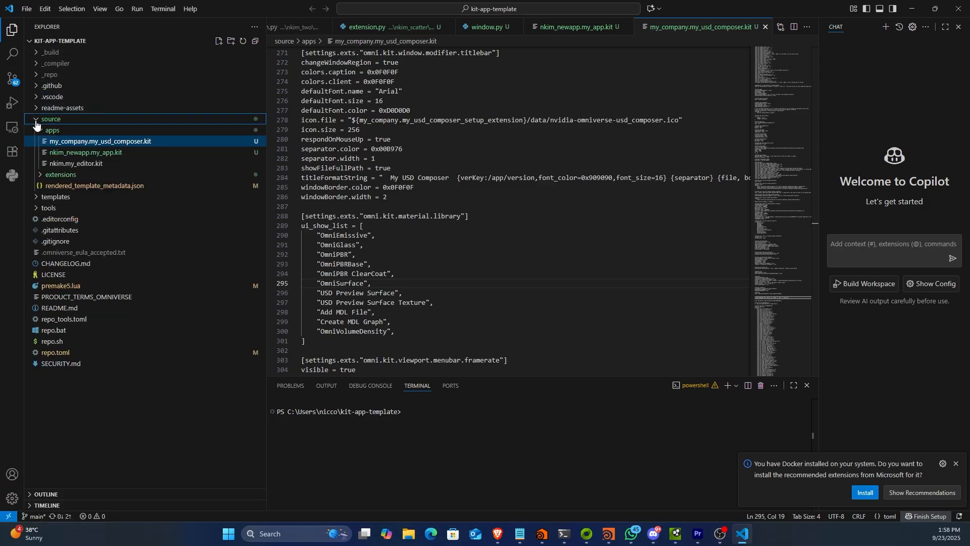
pyautogui.click(40, 132)
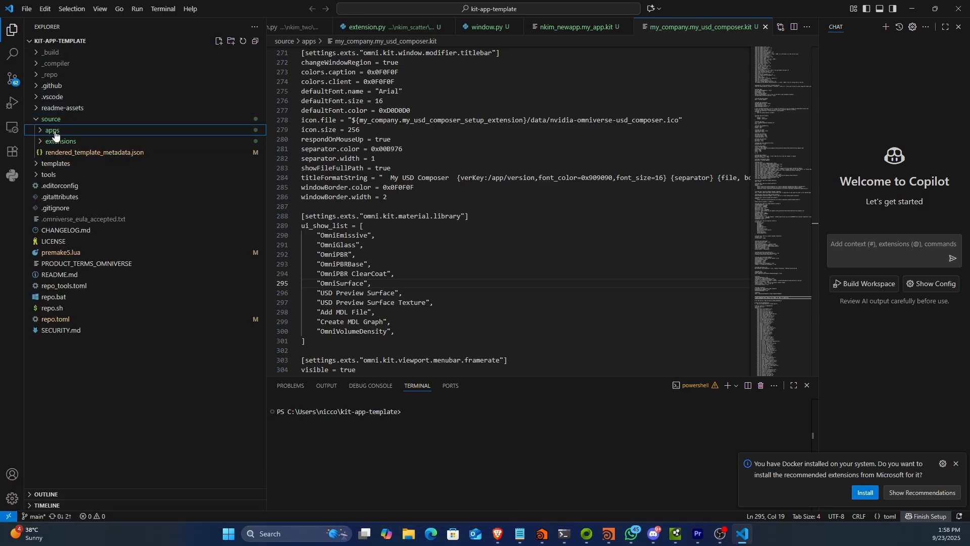
pyautogui.click(42, 130)
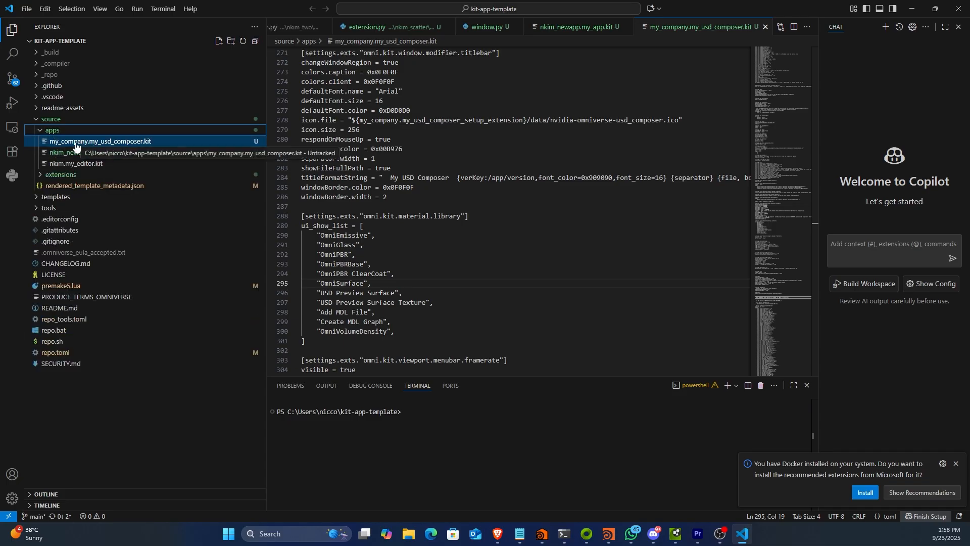
pyautogui.click(80, 144)
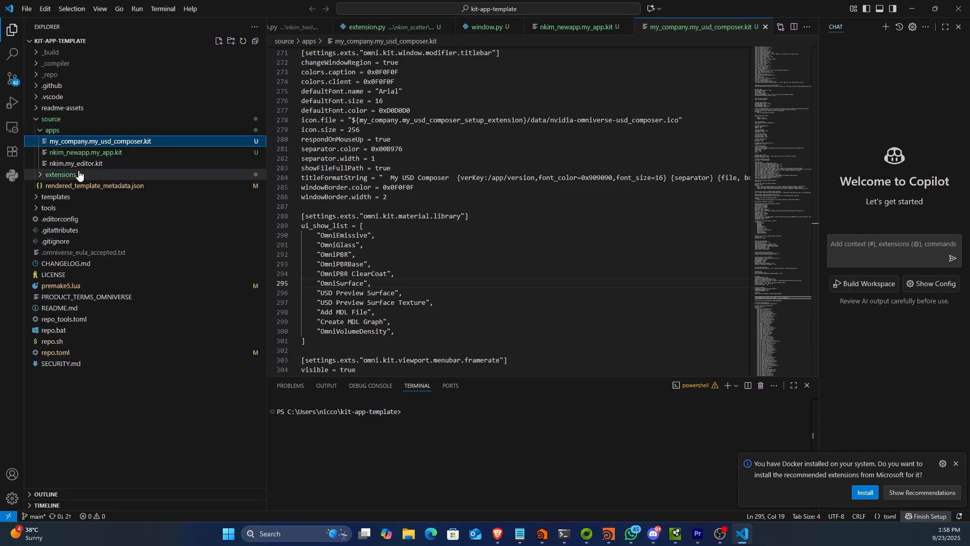
pyautogui.doubleClick(50, 143)
pyautogui.moveTo(372, 158); pyautogui.dragTo(389, 264)
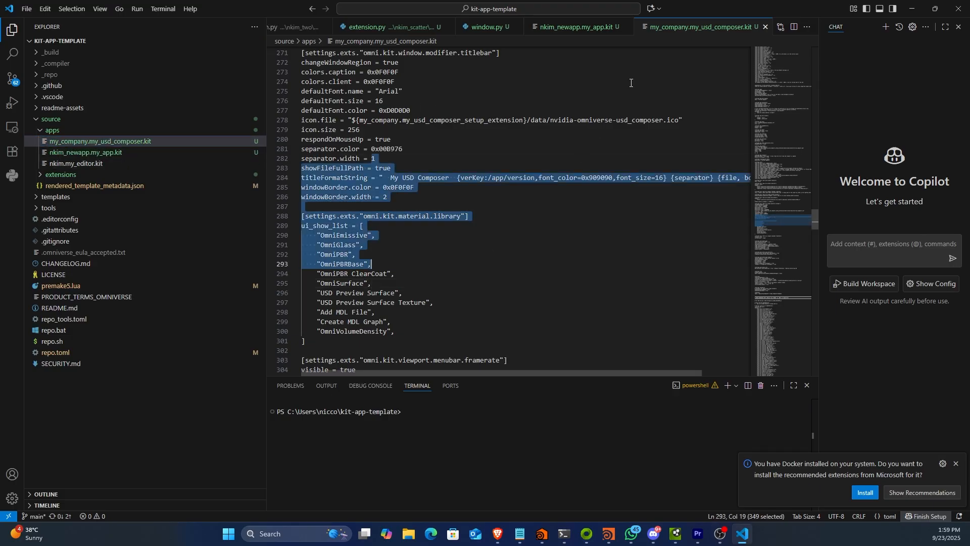
pyautogui.click(630, 83)
# Step: Close all open editor files and reopen only my_company.my_usd_composer.kit
pyautogui.click(627, 29)
pyautogui.click(516, 26)
pyautogui.click(441, 28)
pyautogui.click(357, 27)
pyautogui.click(431, 27)
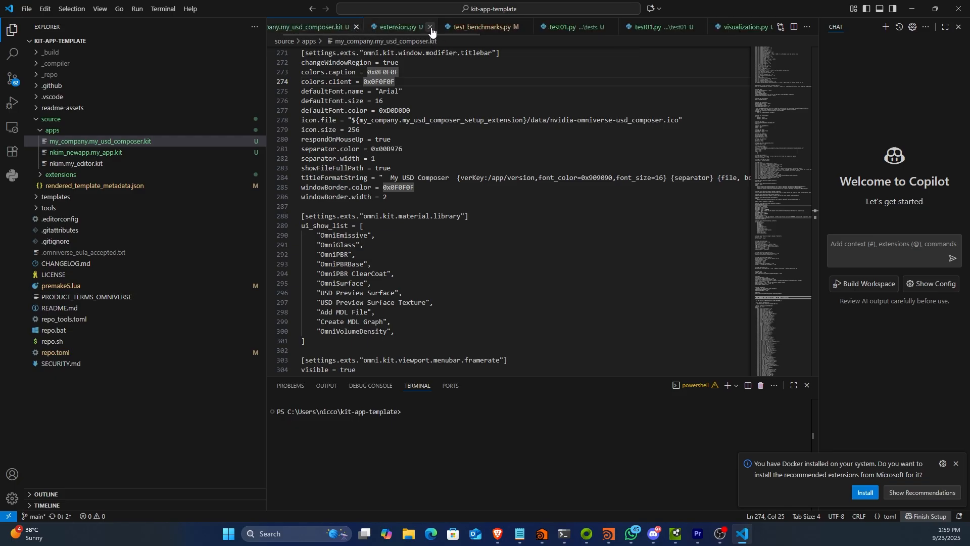
pyautogui.click(524, 27)
pyautogui.click(431, 27)
pyautogui.click(440, 27)
pyautogui.click(419, 27)
pyautogui.rightClick(417, 26)
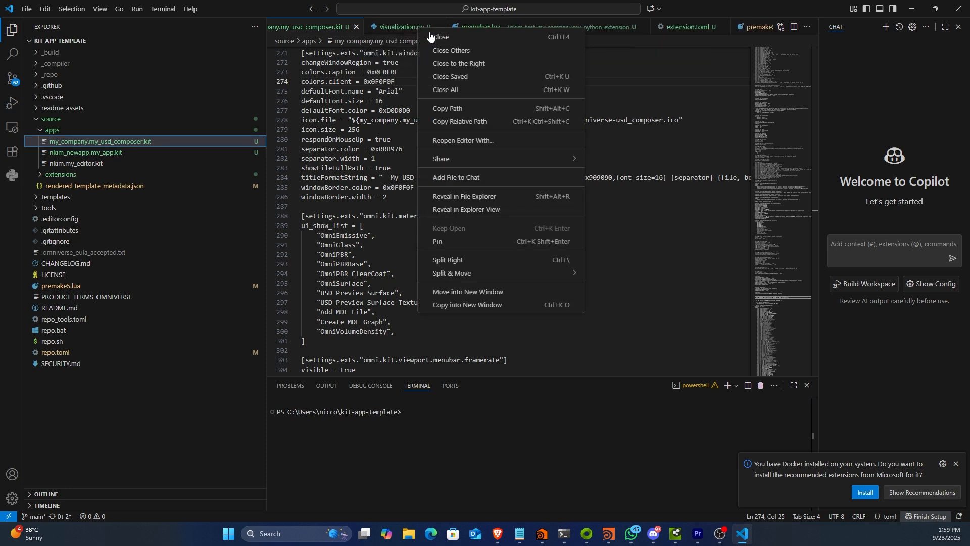
pyautogui.click(450, 90)
pyautogui.click(140, 141)
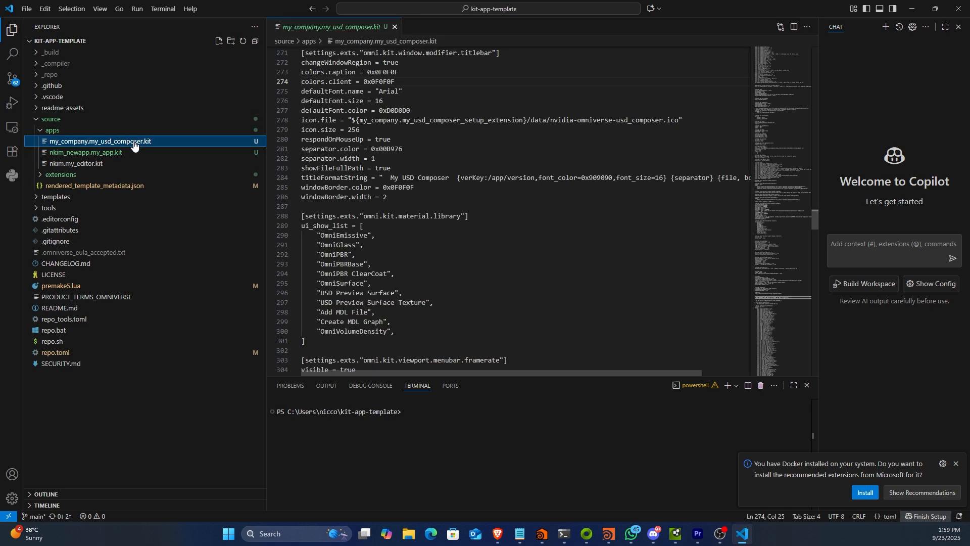
# Step: Examine the omni.kit.material.library section, its ui_show_list and the OmniVolumeDensity entry in the kit file
pyautogui.scroll(-1, 409, 172)
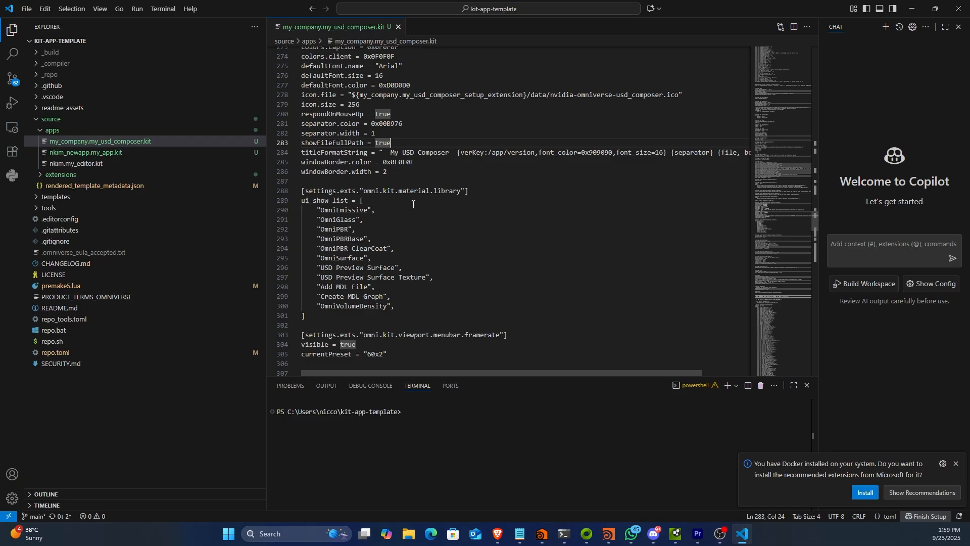
pyautogui.moveTo(469, 191); pyautogui.dragTo(301, 191)
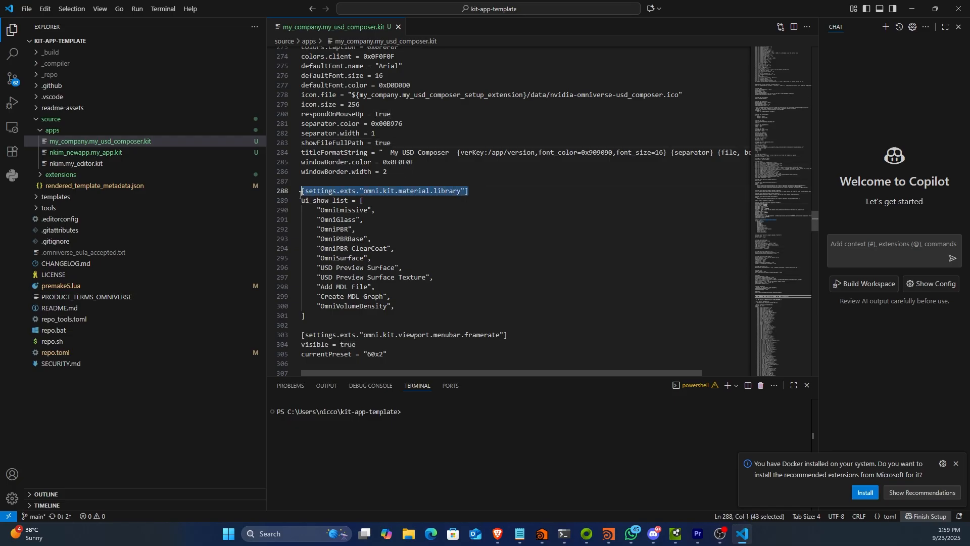
pyautogui.click(328, 210)
pyautogui.moveTo(328, 314); pyautogui.dragTo(302, 191)
pyautogui.click(363, 248)
pyautogui.moveTo(399, 306); pyautogui.dragTo(296, 307)
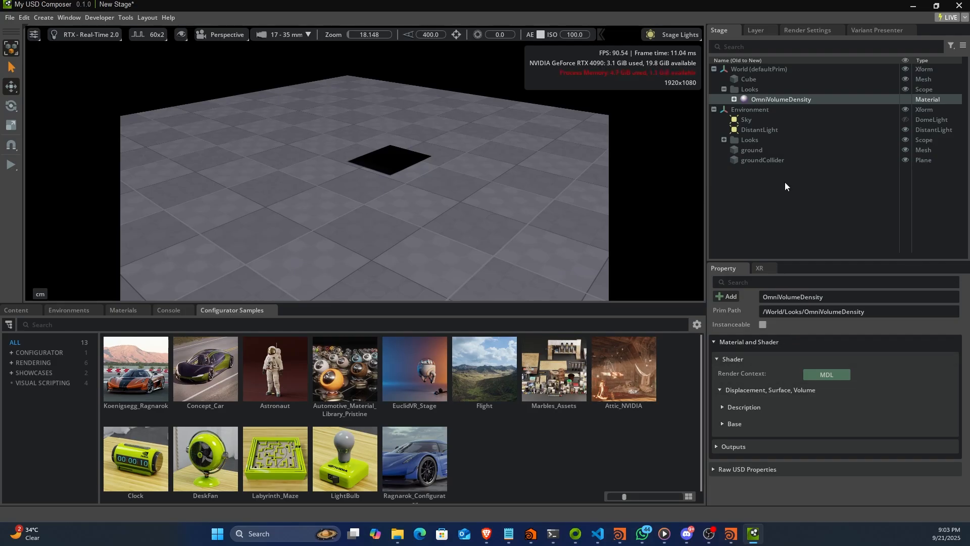
# Step: In USD Composer, assign smoke_0033.vdb from filecache2/v1 as the Volume Density Texture of the OmniVolumeDensity shader
pyautogui.click(735, 99)
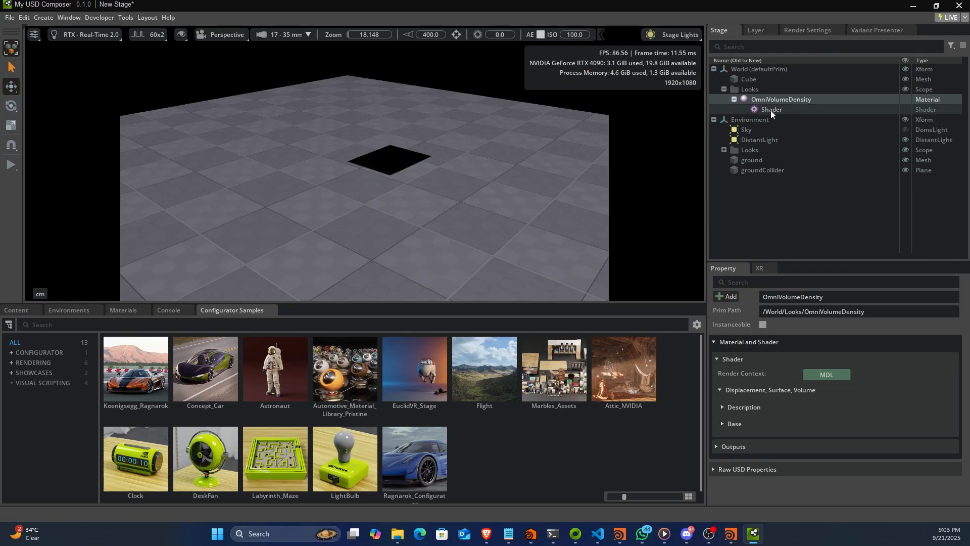
pyautogui.click(770, 110)
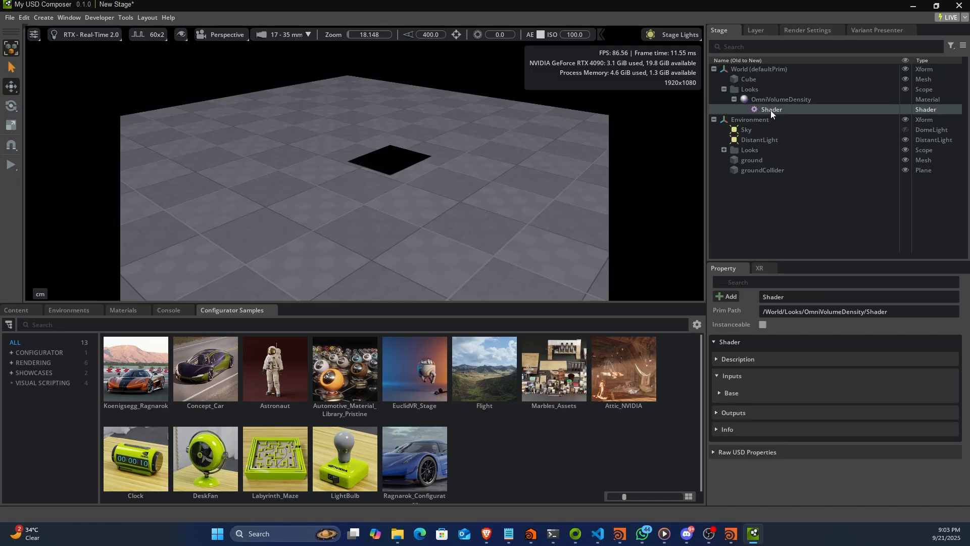
pyautogui.click(715, 359)
pyautogui.click(718, 393)
pyautogui.click(719, 395)
pyautogui.click(719, 411)
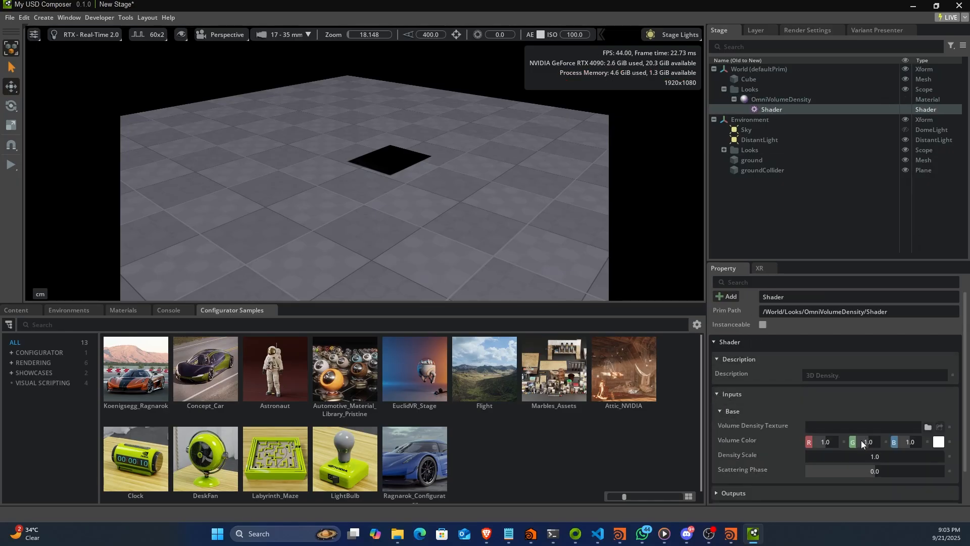
pyautogui.click(939, 427)
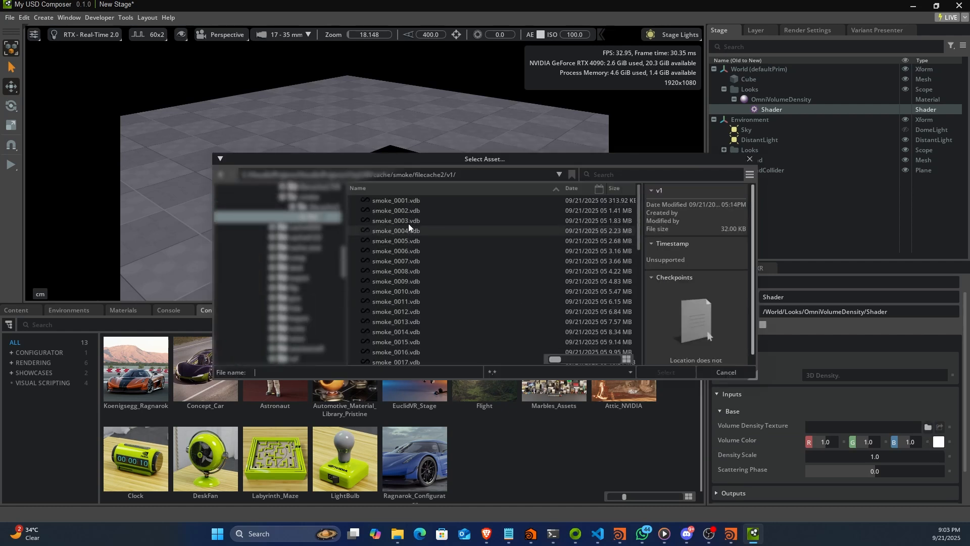
pyautogui.scroll(-7, 406, 313)
pyautogui.click(404, 322)
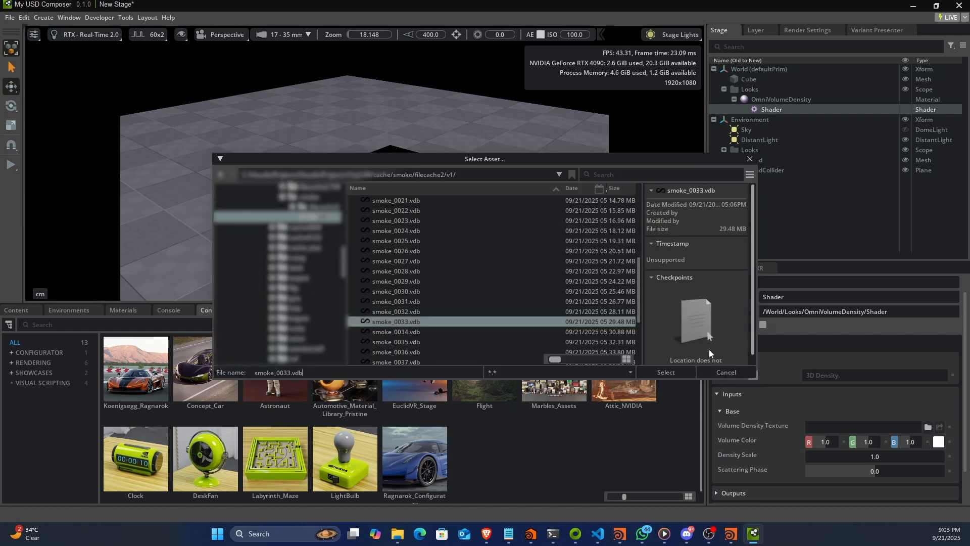
pyautogui.click(667, 371)
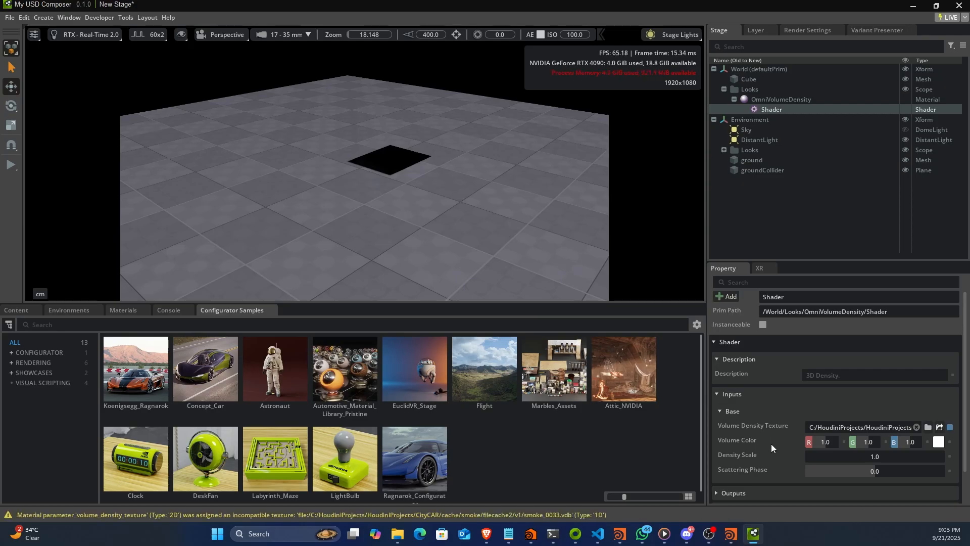
pyautogui.scroll(-1, 771, 444)
# Step: Enable the primvars:isVolume property on the Cube mesh
pyautogui.click(743, 78)
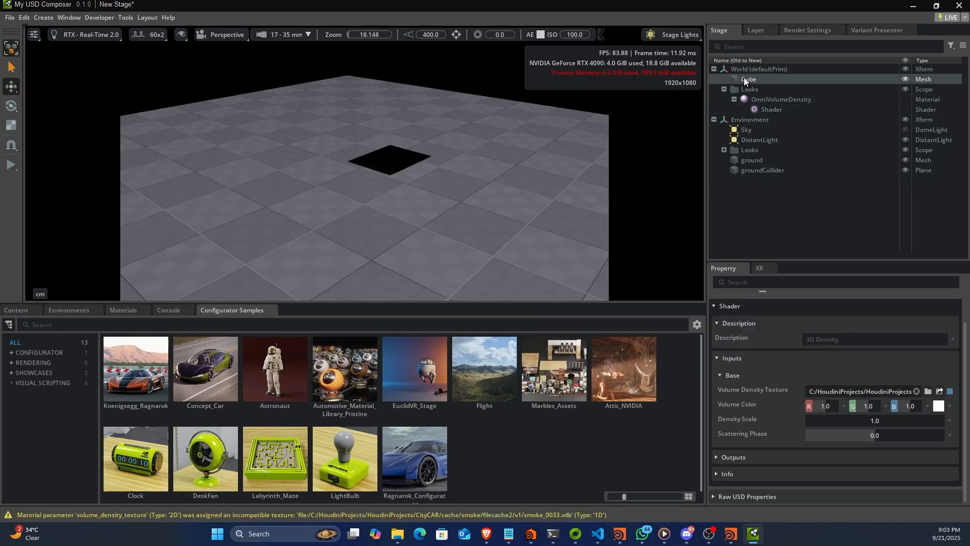
pyautogui.scroll(-10, 748, 411)
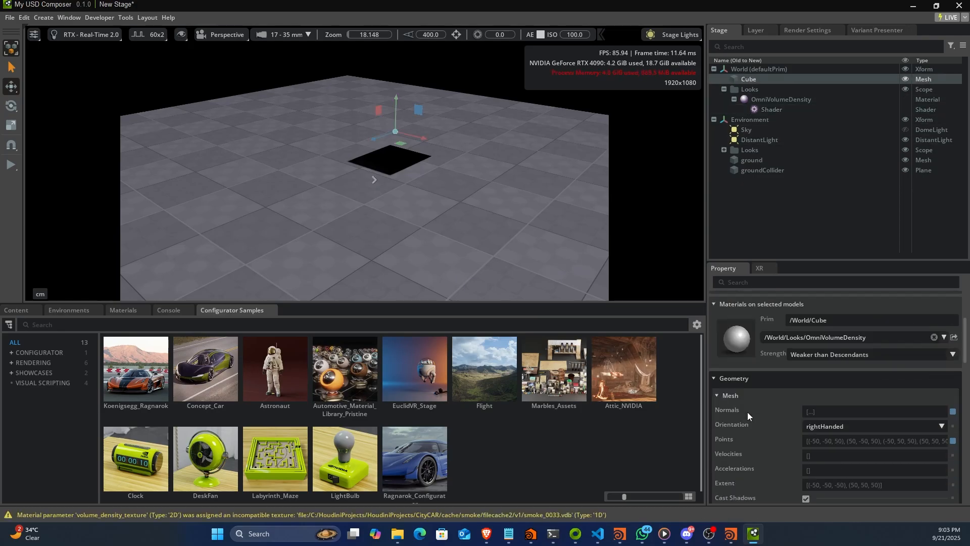
pyautogui.scroll(-8, 747, 414)
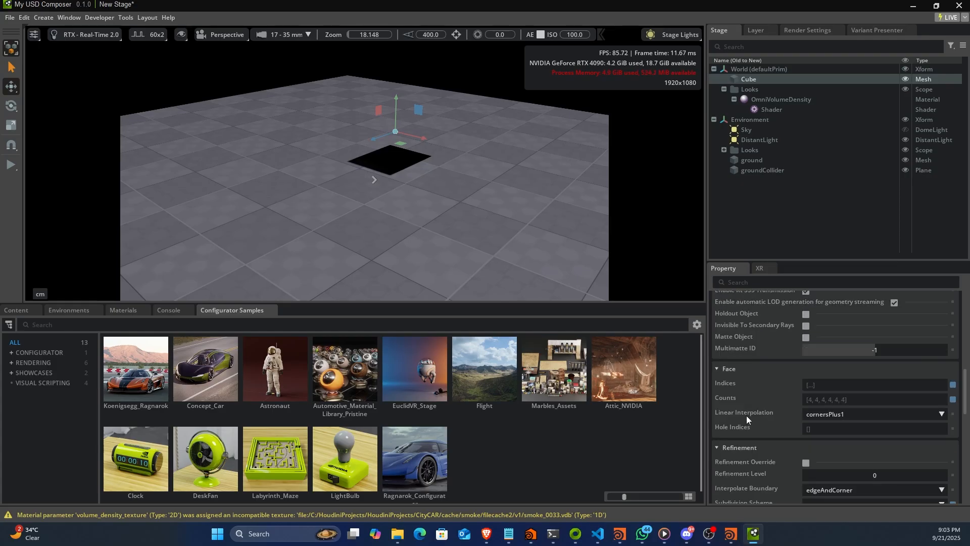
pyautogui.scroll(-2, 747, 415)
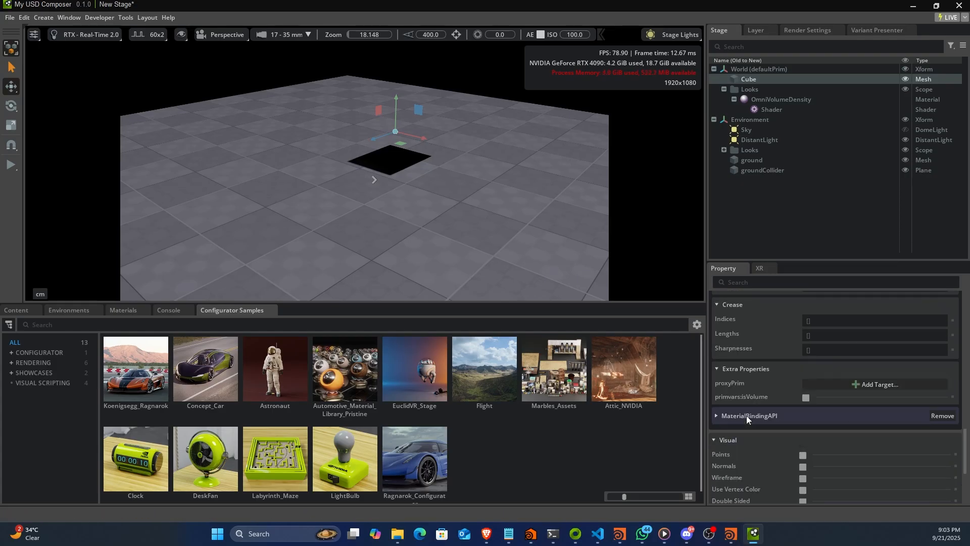
pyautogui.click(805, 398)
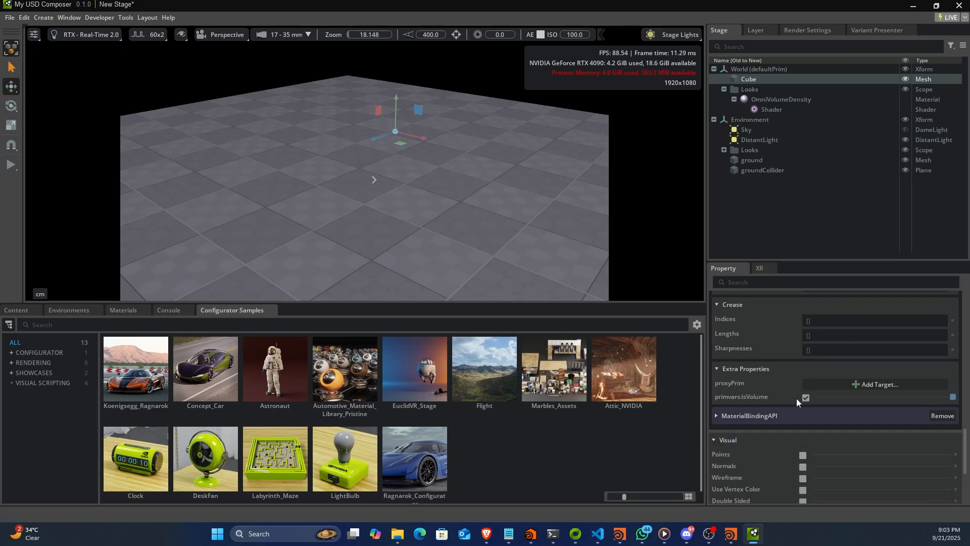
# Step: Set the renderer to Interactive (Path Tracing) and enable Non-uniform Volumes and Mesh-Light Sampling
pyautogui.click(793, 28)
pyautogui.click(798, 49)
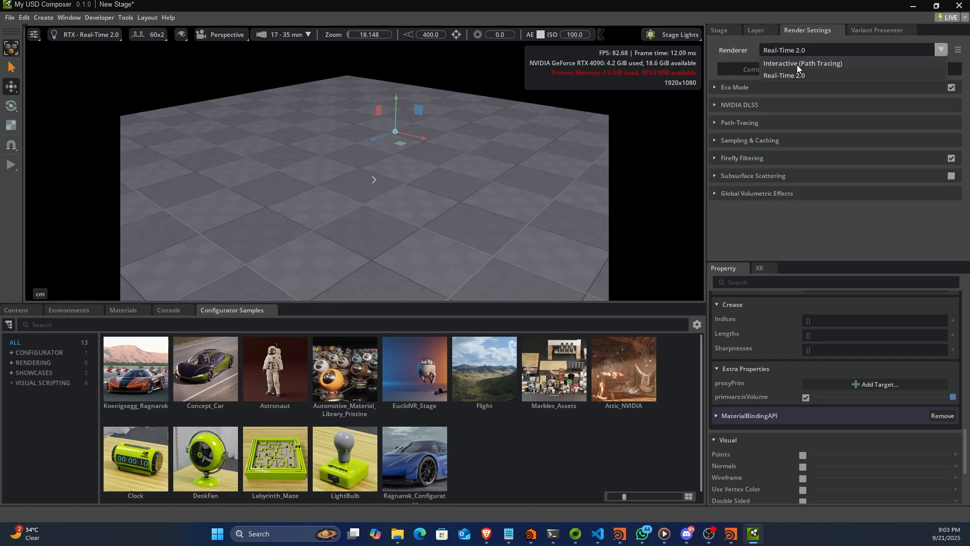
pyautogui.click(796, 64)
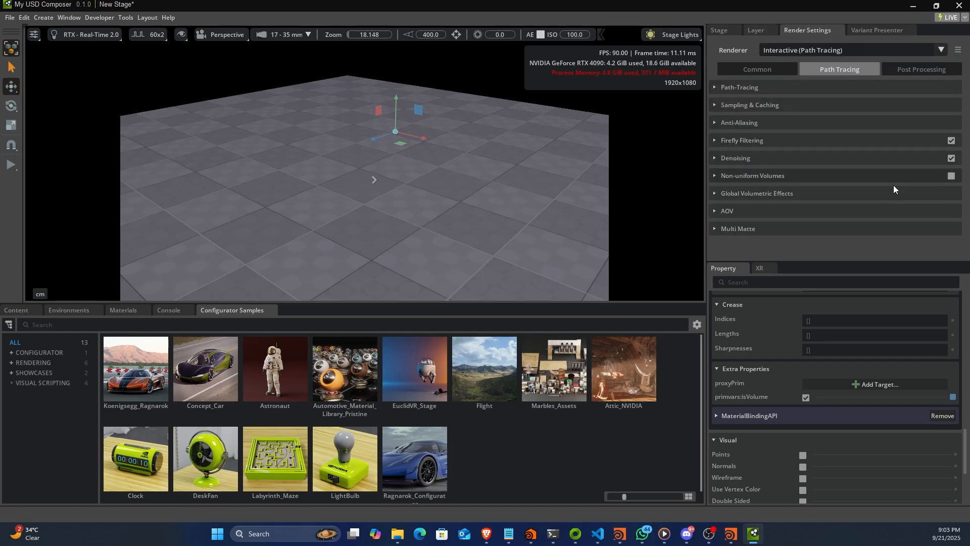
pyautogui.click(952, 176)
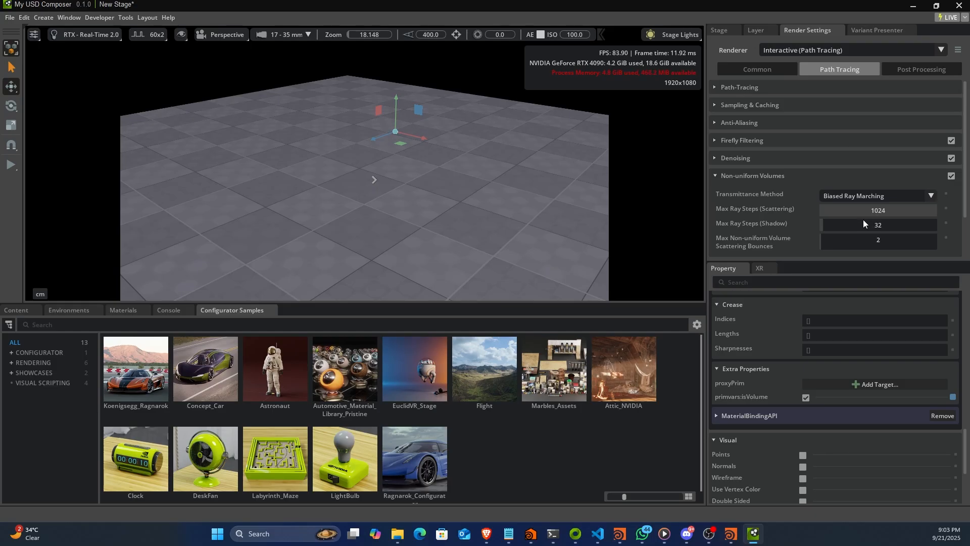
pyautogui.click(714, 104)
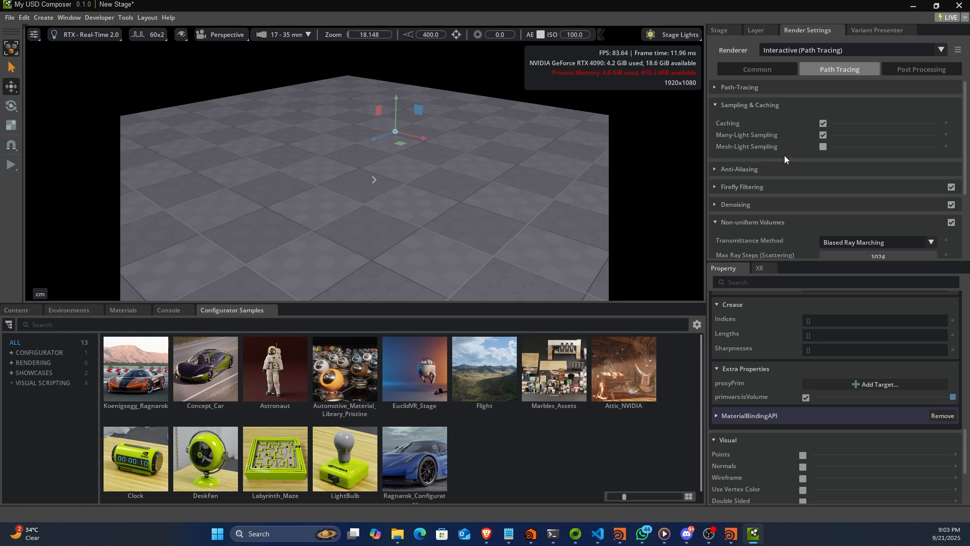
pyautogui.click(823, 146)
# Step: Enable Flow in the common render settings, including real-time ray traced shadows, reflections and translucency, path-traced mode and path-traced shadows
pyautogui.click(778, 69)
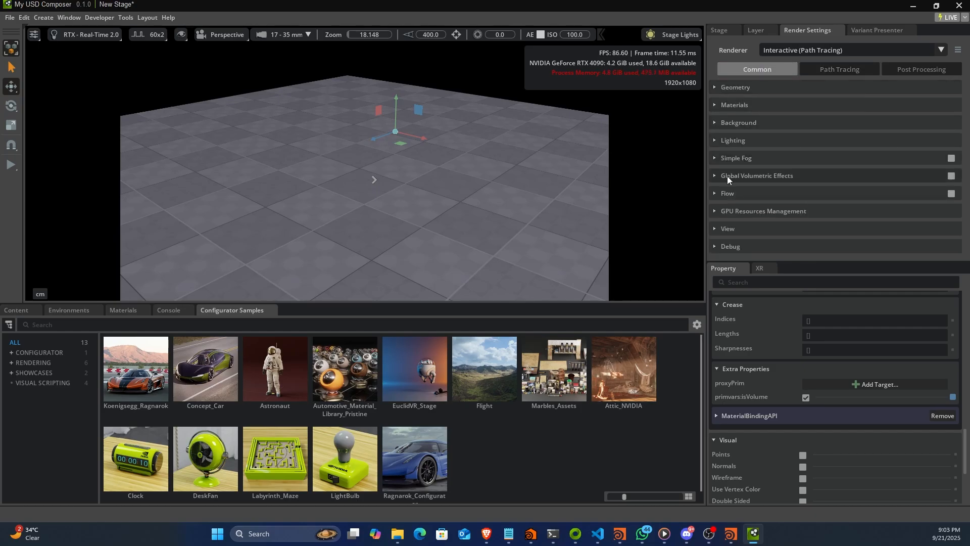
pyautogui.click(714, 193)
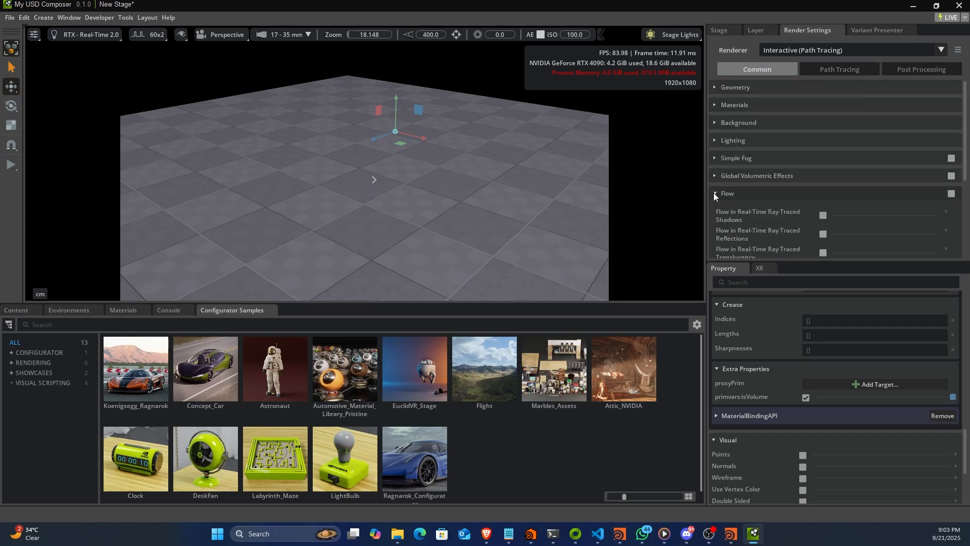
pyautogui.click(951, 194)
pyautogui.scroll(-1, 778, 238)
pyautogui.click(823, 174)
pyautogui.click(823, 193)
pyautogui.click(823, 212)
pyautogui.click(822, 227)
pyautogui.click(822, 242)
pyautogui.scroll(-2, 811, 235)
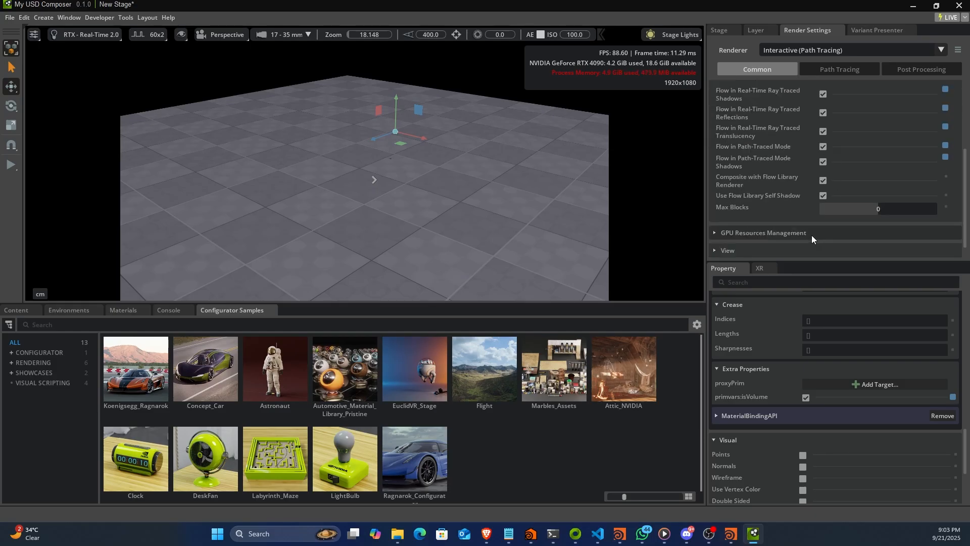
pyautogui.scroll(-1, 812, 235)
pyautogui.scroll(2, 787, 180)
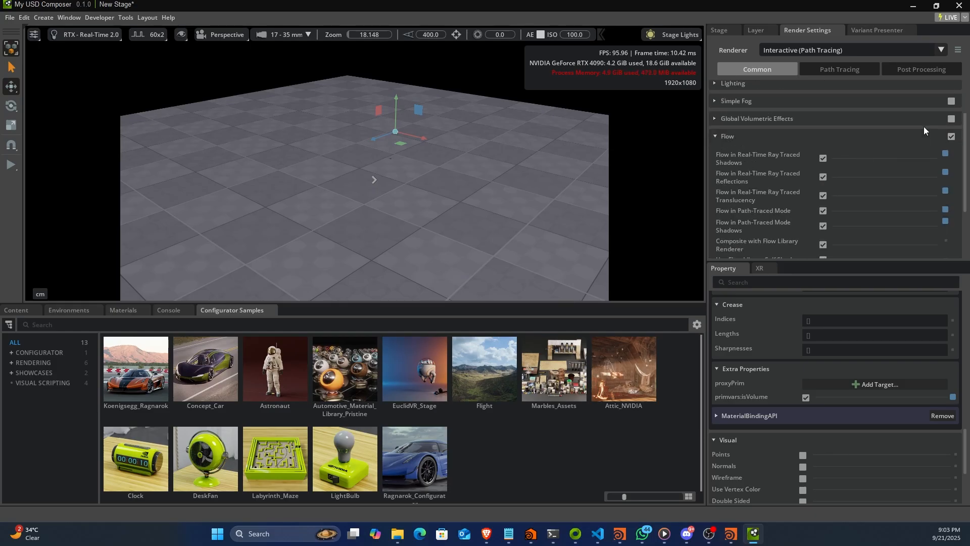
# Step: Review the path-tracing sampling and bounce settings and switch the viewport renderer to RTX - Interactive (Path Tracing)
pyautogui.click(819, 70)
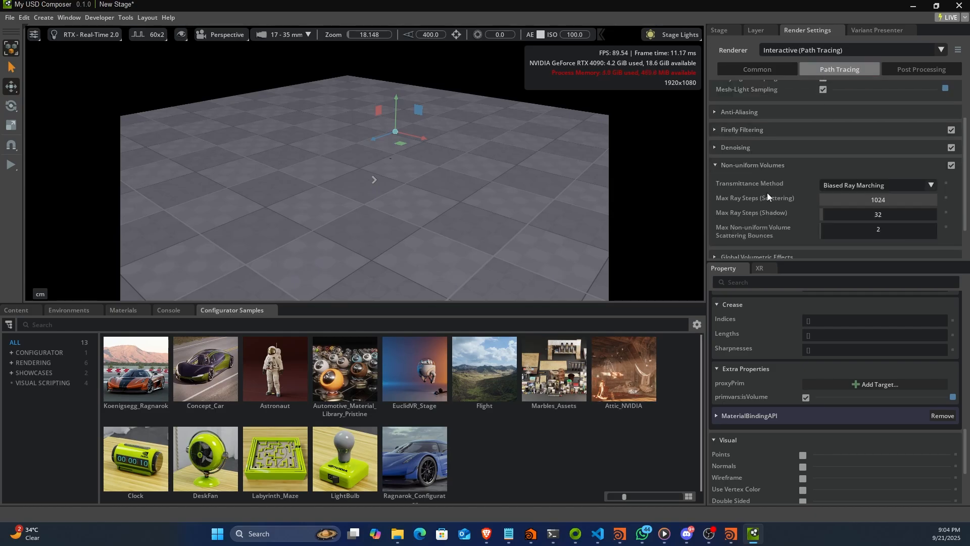
pyautogui.scroll(2, 767, 193)
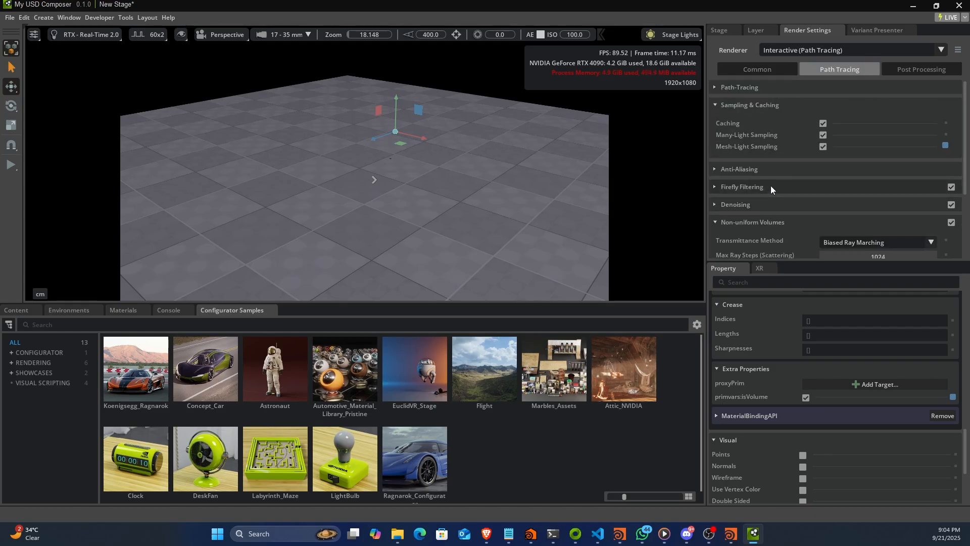
pyautogui.click(713, 87)
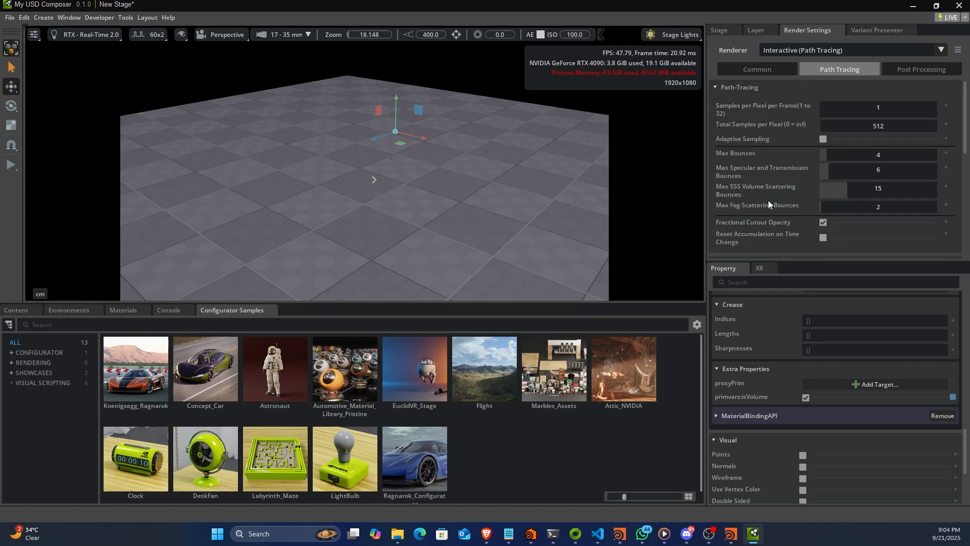
pyautogui.click(101, 32)
pyautogui.click(99, 56)
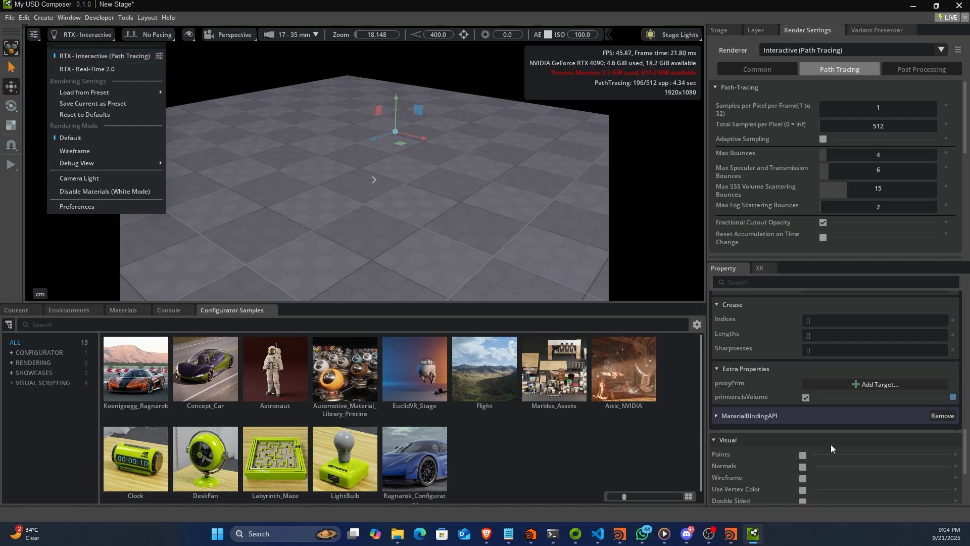
pyautogui.click(431, 171)
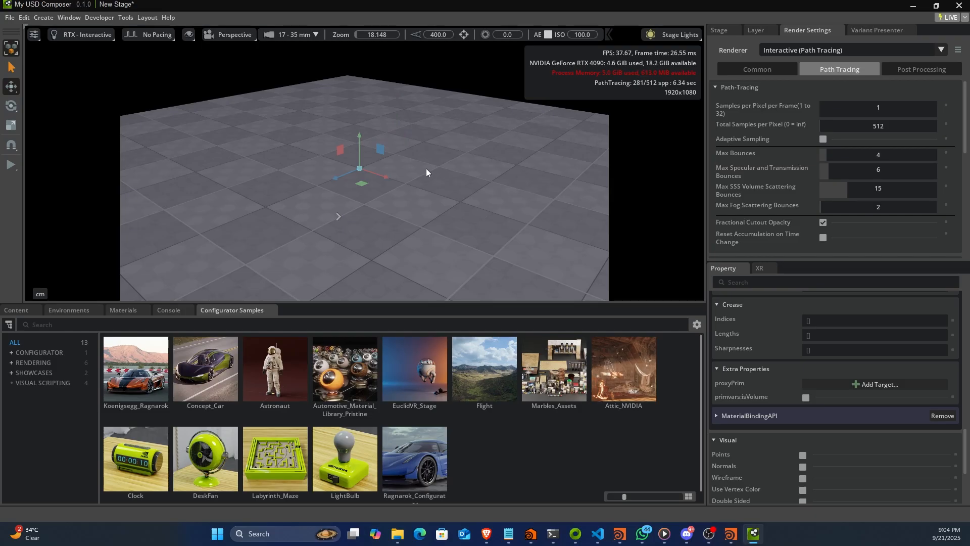
# Step: Show the animation timeline and set the current frame to 18
pyautogui.click(69, 17)
pyautogui.click(162, 47)
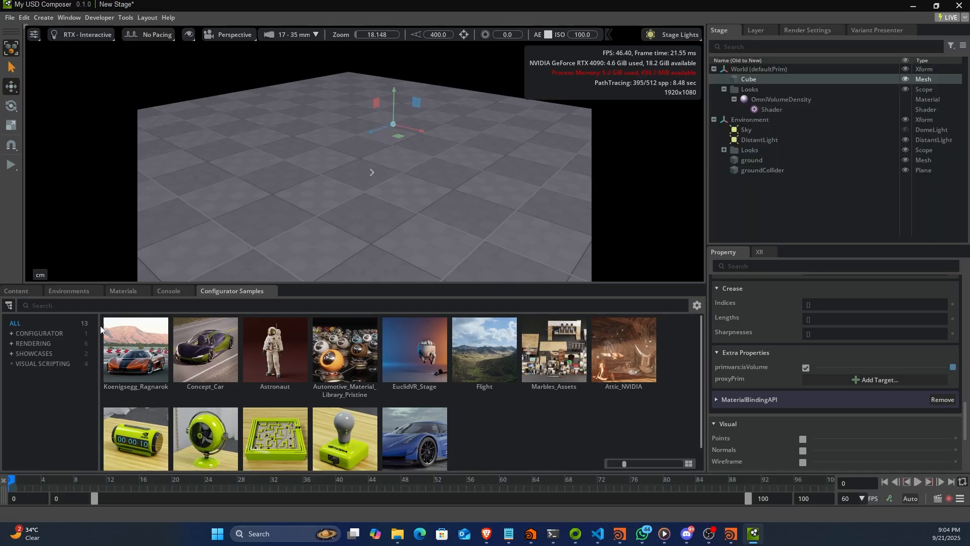
pyautogui.click(102, 480)
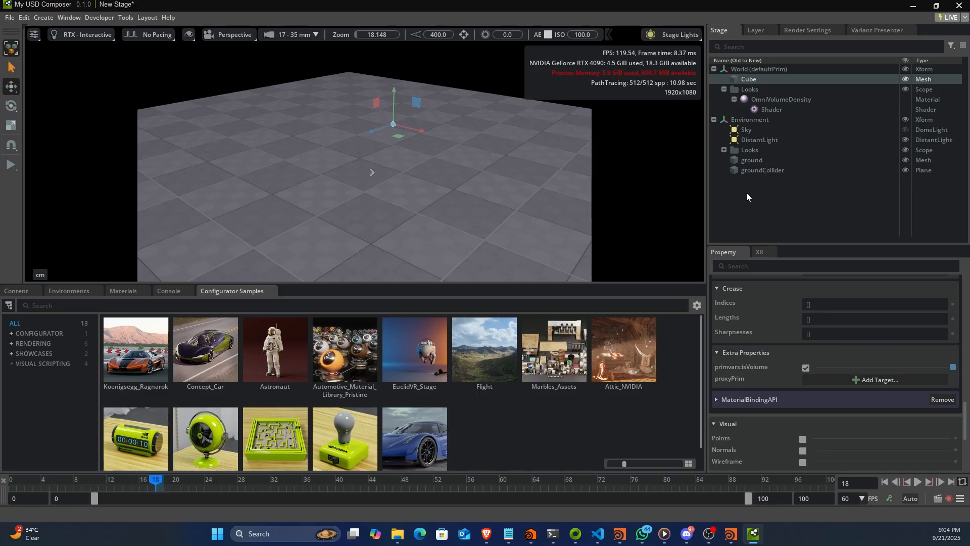
# Step: Check the density texture path on the OmniVolumeDensity shader and scale the Cube uniformly to about 95
pyautogui.click(757, 109)
pyautogui.click(881, 414)
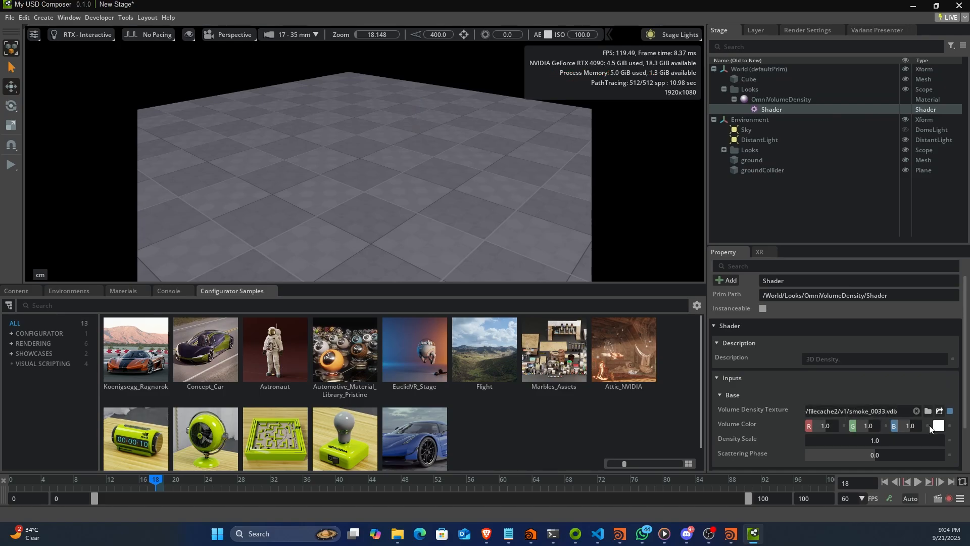
pyautogui.click(749, 79)
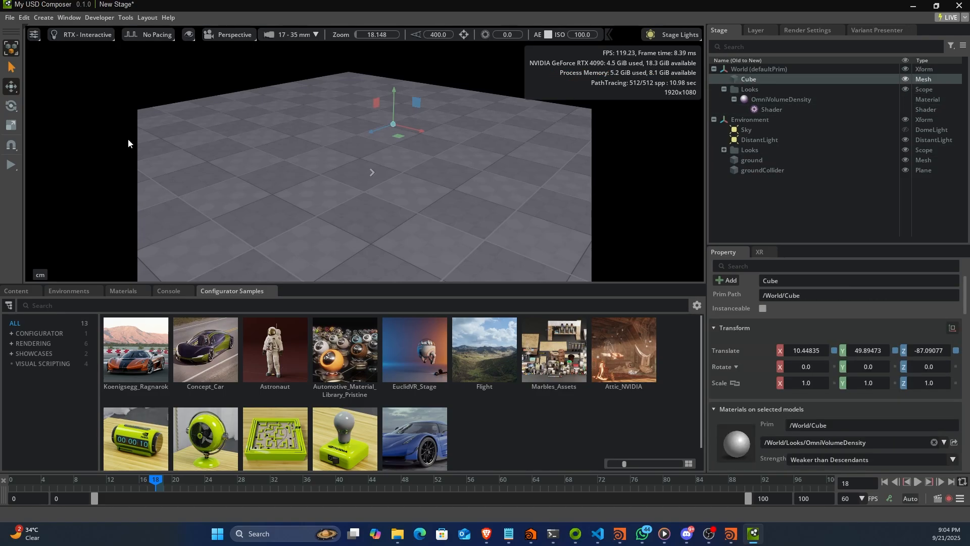
pyautogui.click(10, 125)
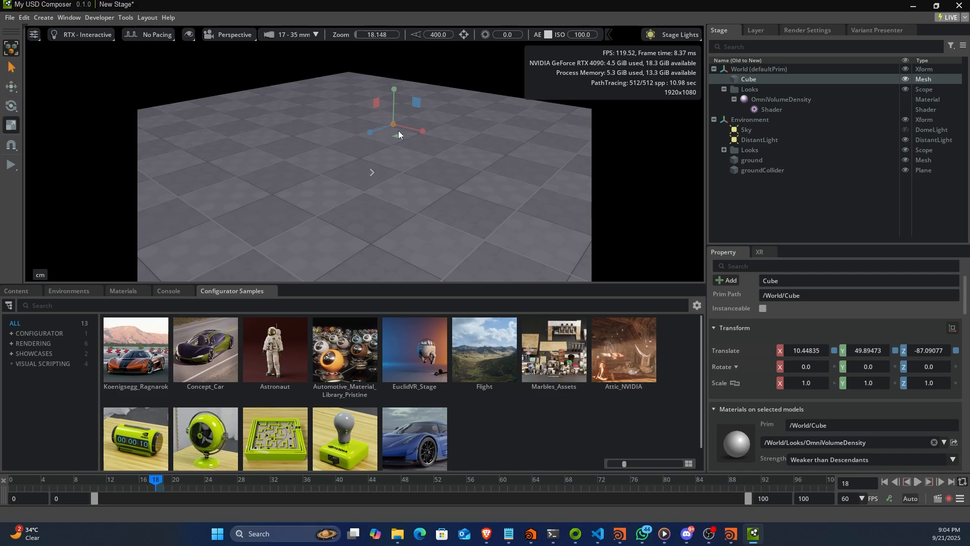
pyautogui.moveTo(394, 126); pyautogui.dragTo(636, 30)
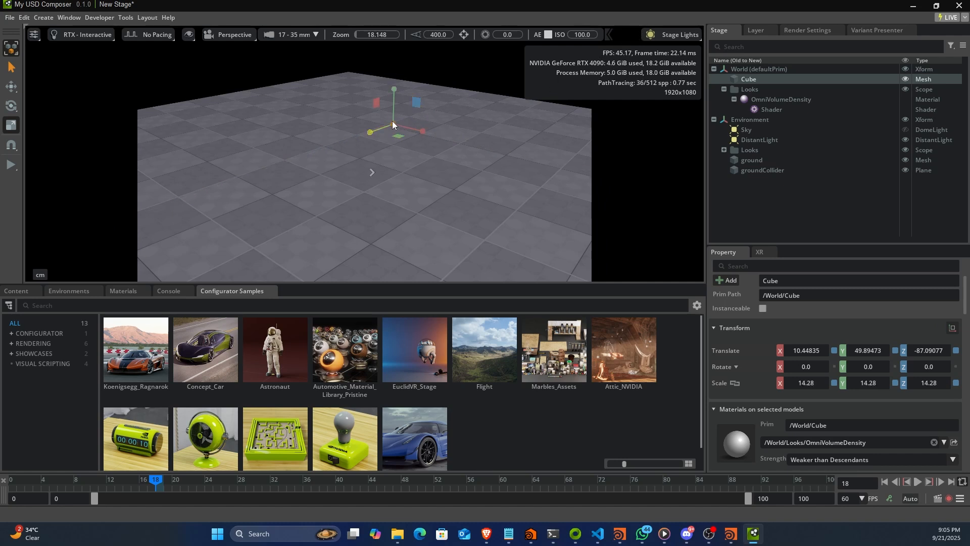
pyautogui.moveTo(393, 125); pyautogui.dragTo(505, 91)
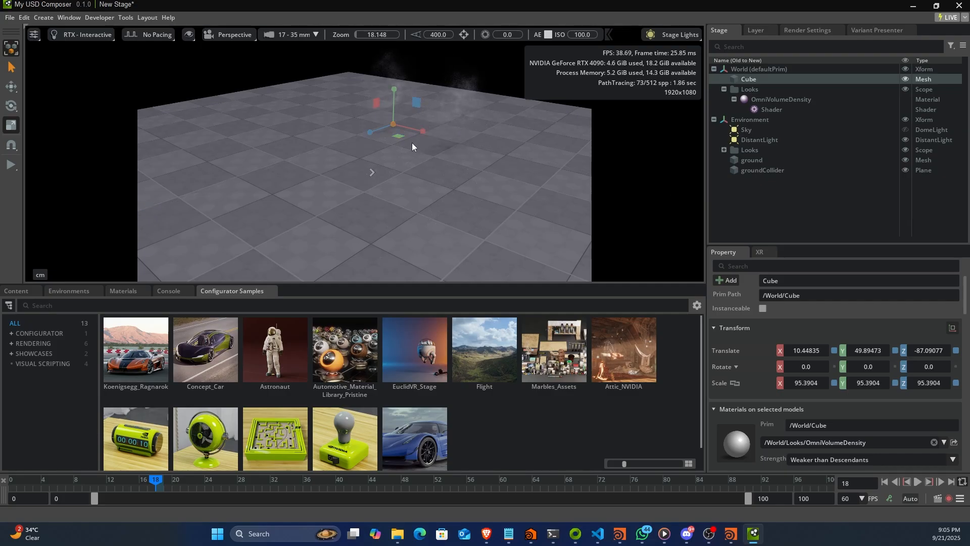
pyautogui.keyDown('shift'); pyautogui.click(404, 177); pyautogui.keyUp('shift')
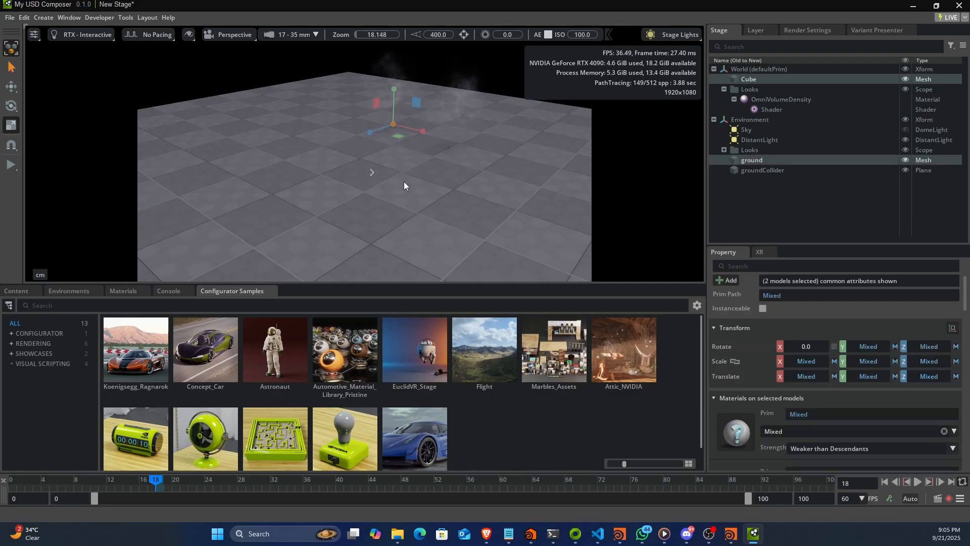
# Step: Set the Cube's scale to 100 on the X, Y and Z axes
pyautogui.keyDown('alt'); pyautogui.moveTo(404, 174); pyautogui.dragTo(463, 50); pyautogui.keyUp('alt')
pyautogui.moveTo(458, 151); pyautogui.dragTo(389, 212, button='middle')
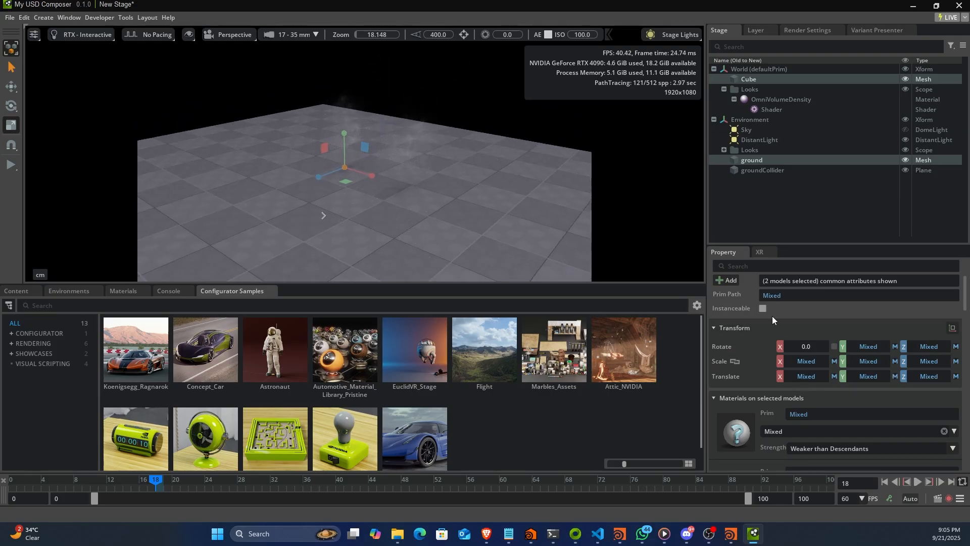
pyautogui.click(739, 80)
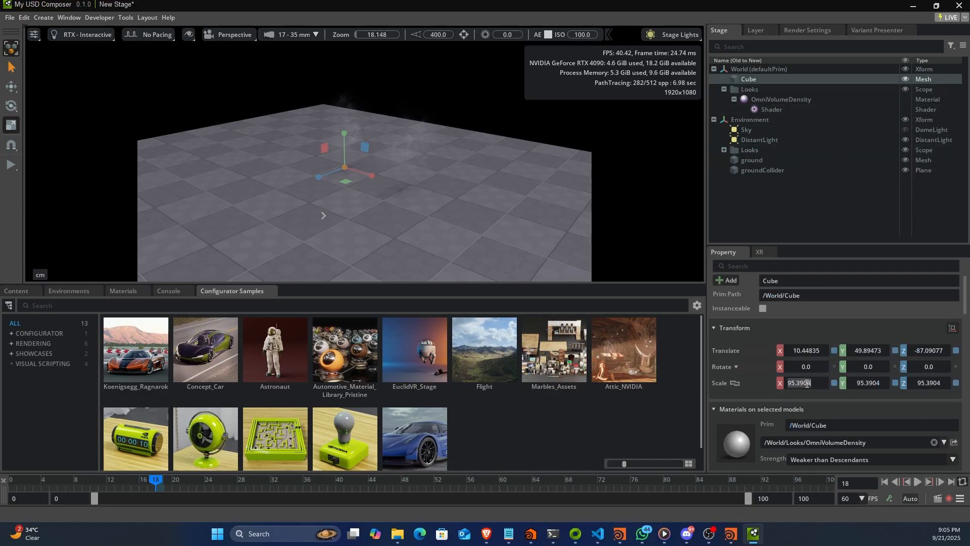
pyautogui.write('100')
pyautogui.press('Tab')
pyautogui.write('100')
pyautogui.press('Tab')
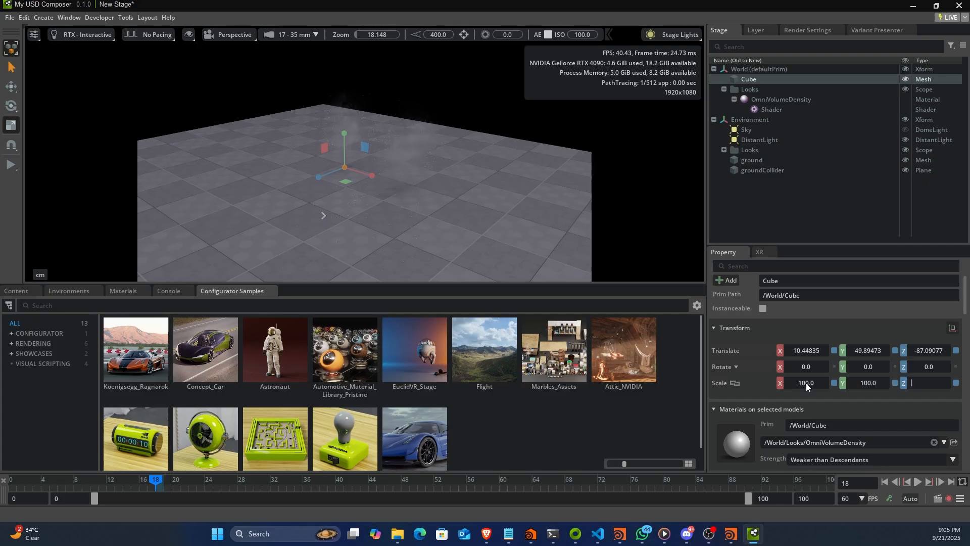
pyautogui.write('100')
pyautogui.press('Return')
# Step: Raise the Density Scale of the OmniVolumeDensity shader to 10.4 for thicker smoke
pyautogui.click(768, 108)
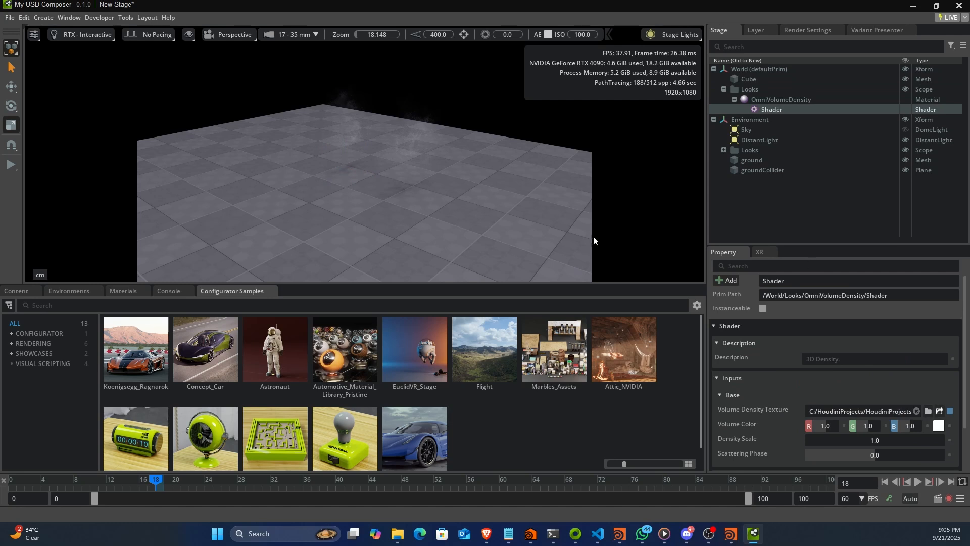
pyautogui.moveTo(380, 190)
pyautogui.keyDown('alt'); pyautogui.mouseDown()
pyautogui.moveTo(424, 133)
pyautogui.moveTo(463, 44)
pyautogui.mouseUp(); pyautogui.keyUp('alt')
pyautogui.keyDown('alt'); pyautogui.moveTo(402, 151); pyautogui.dragTo(428, 109); pyautogui.keyUp('alt')
pyautogui.keyDown('alt'); pyautogui.moveTo(367, 202); pyautogui.dragTo(385, 179, button='right'); pyautogui.keyUp('alt')
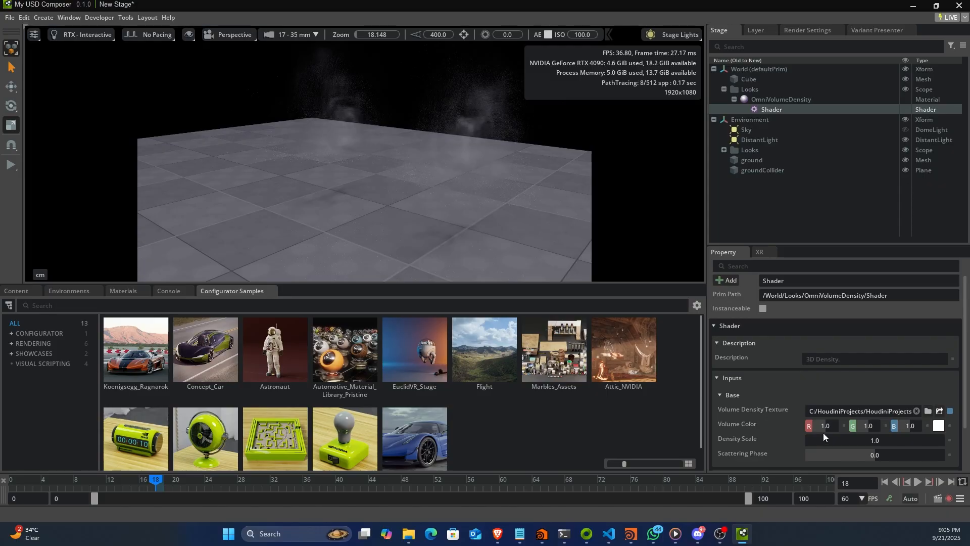
pyautogui.moveTo(833, 442); pyautogui.dragTo(879, 439)
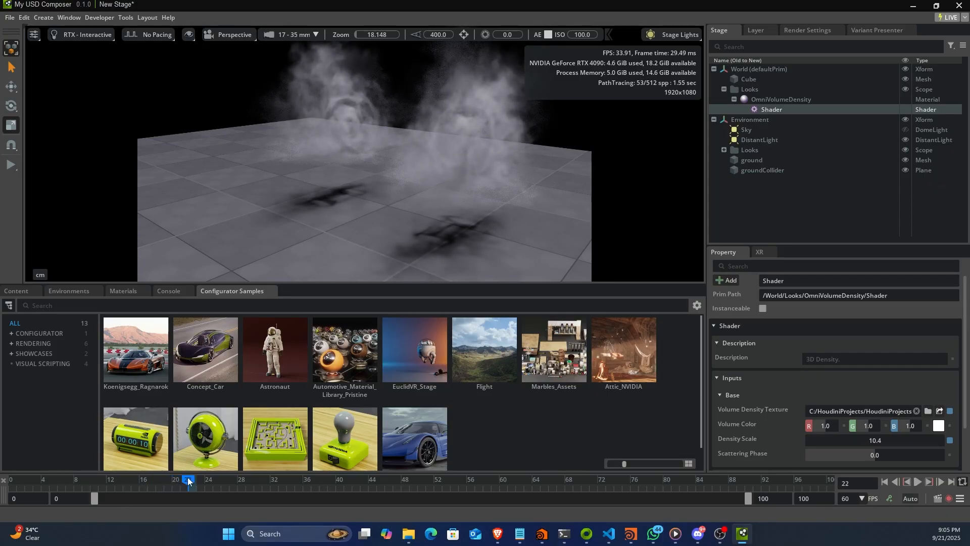
# Step: Scrub the timeline to check the smoke's animation, and inspect the Volume Density Texture's file name and available property actions
pyautogui.moveTo(203, 480); pyautogui.dragTo(72, 482)
pyautogui.moveTo(250, 481); pyautogui.dragTo(326, 487)
pyautogui.moveTo(557, 484); pyautogui.dragTo(190, 481)
pyautogui.click(901, 413)
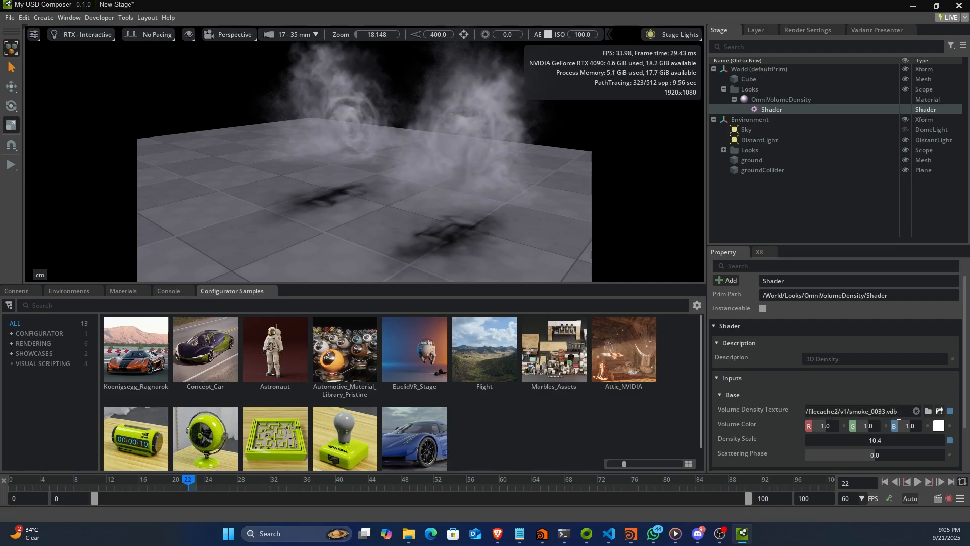
pyautogui.rightClick(842, 411)
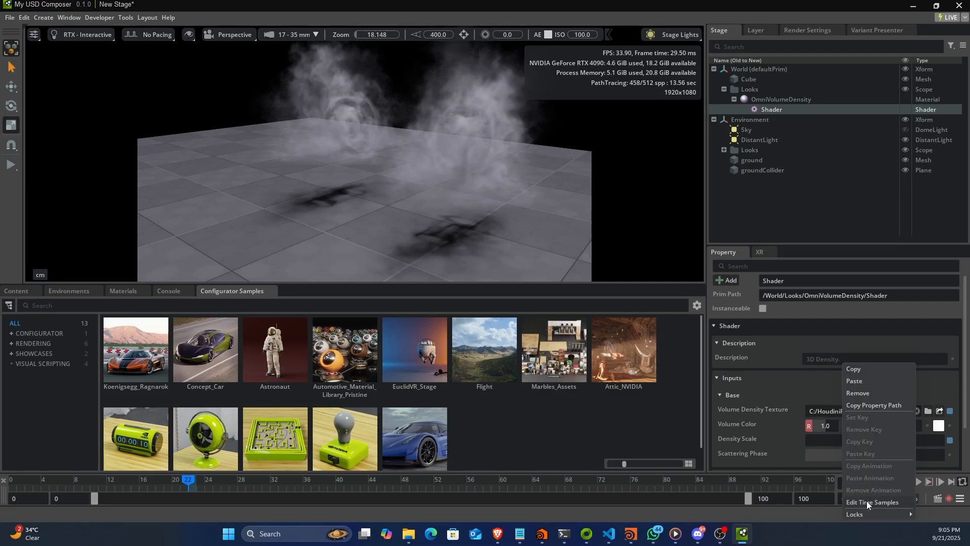
pyautogui.click(827, 406)
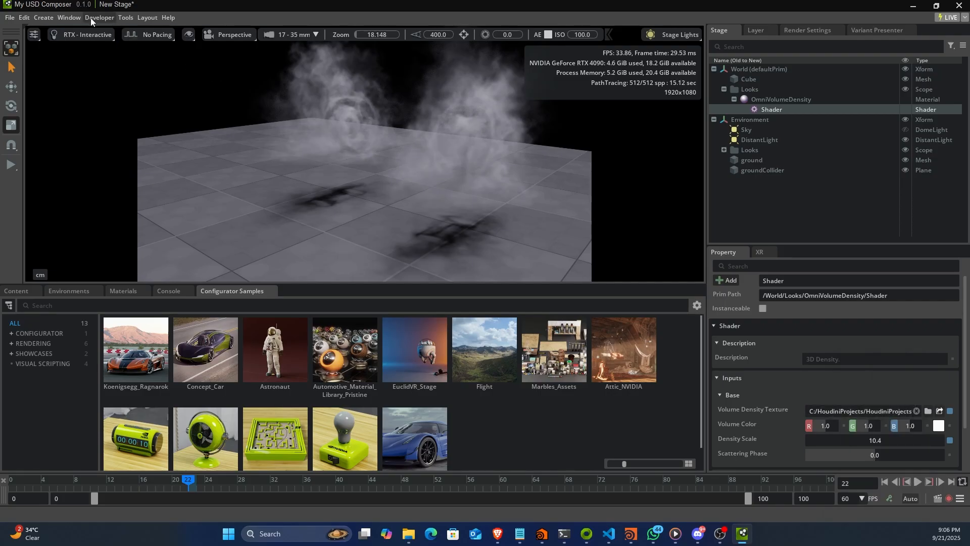
# Step: Search all extensions for "time" without the feature filter and check that VDB Time Sample Editor is enabled and autoloaded
pyautogui.click(126, 18)
pyautogui.moveTo(101, 18)
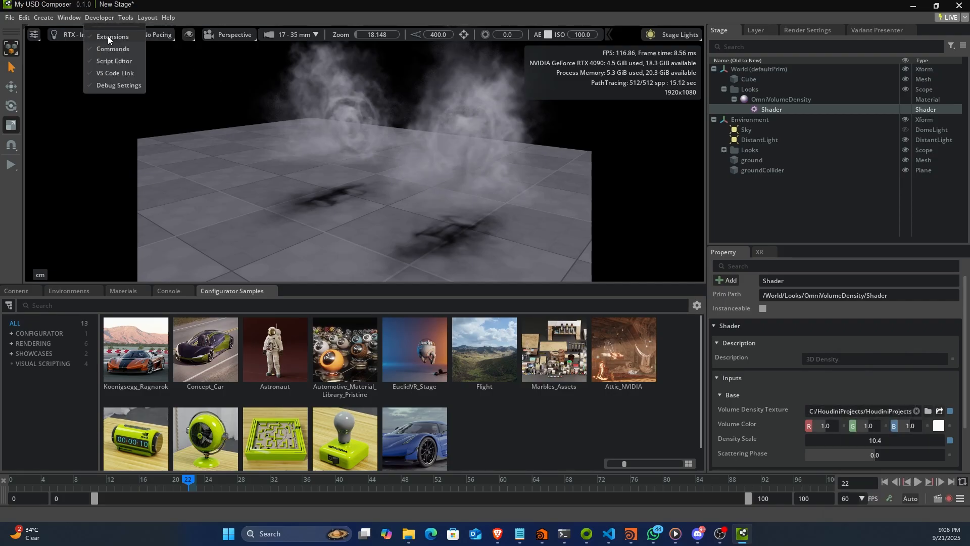
pyautogui.click(107, 36)
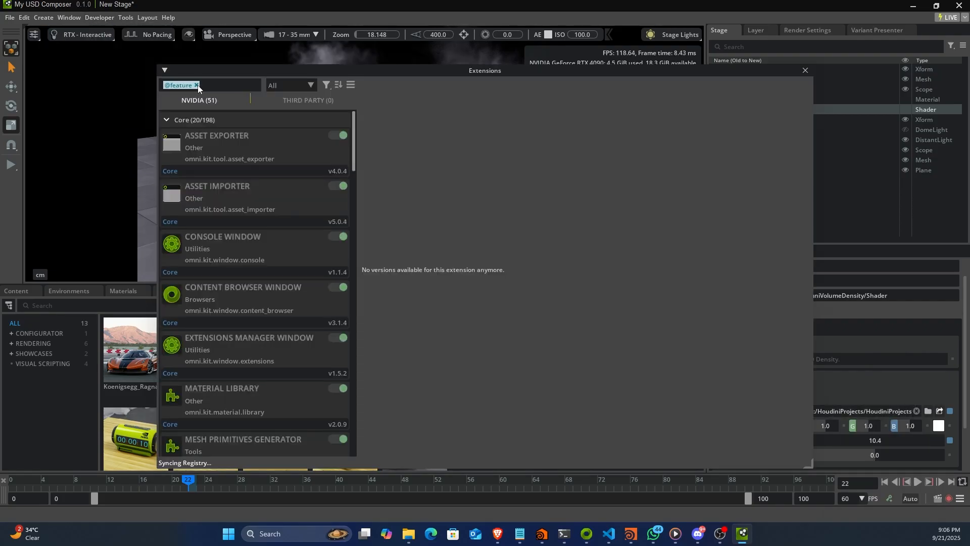
pyautogui.click(197, 85)
pyautogui.write('time')
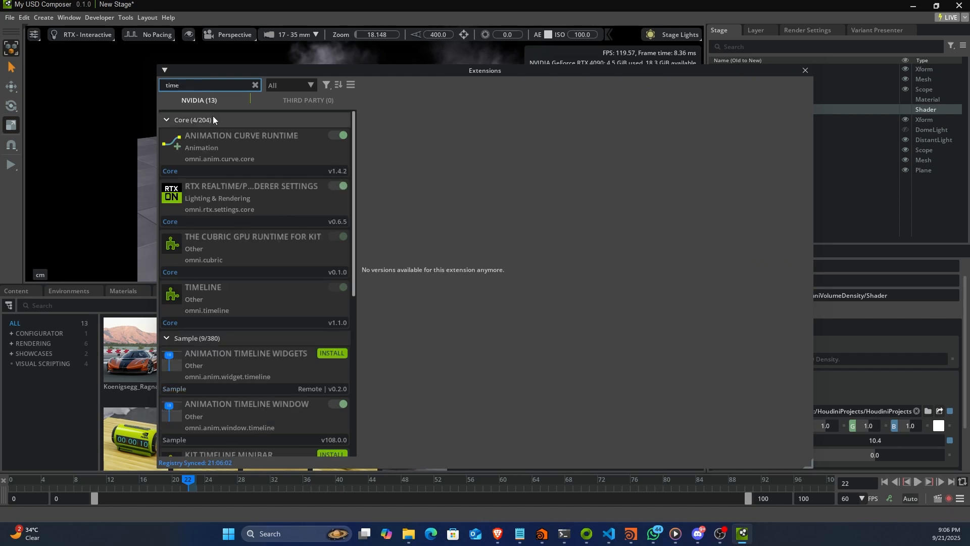
pyautogui.scroll(-2, 238, 273)
pyautogui.scroll(-7, 241, 281)
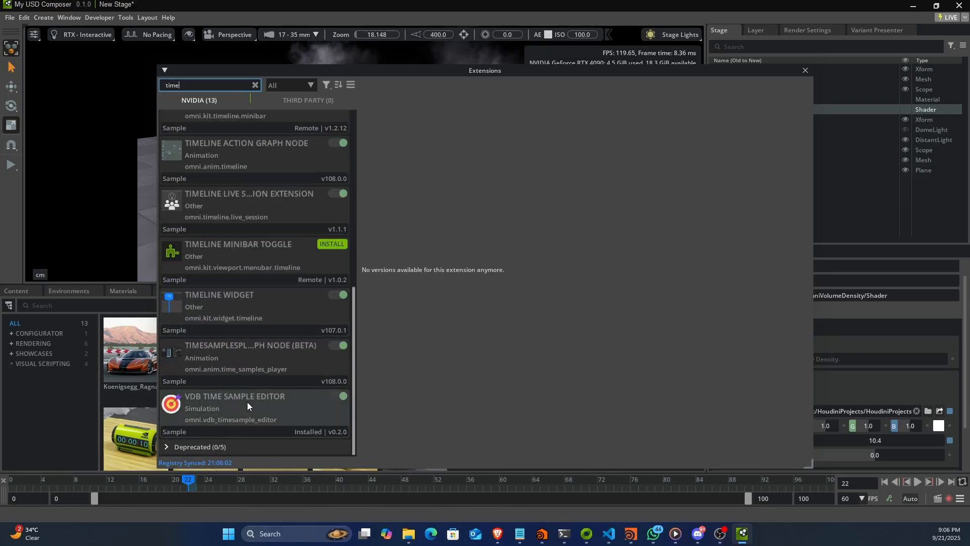
pyautogui.doubleClick(238, 409)
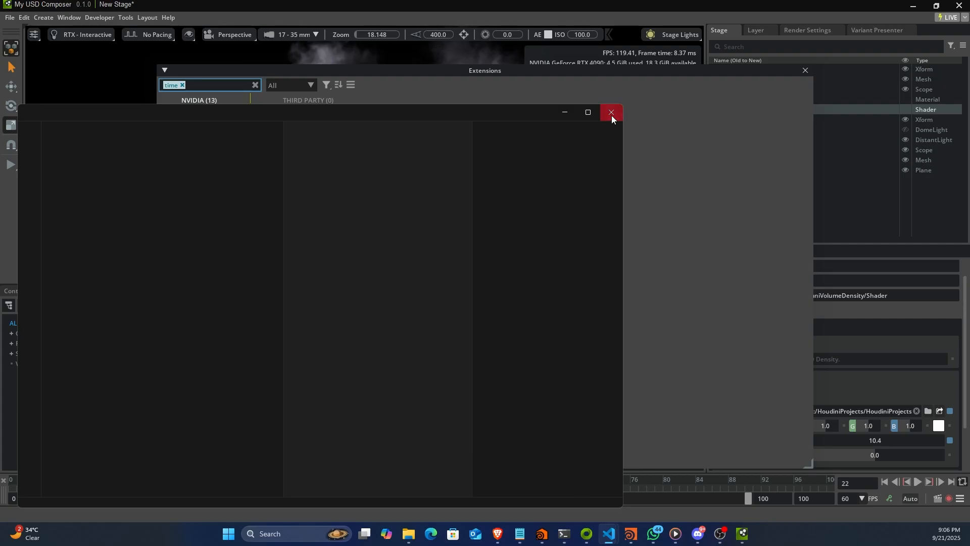
pyautogui.click(612, 113)
pyautogui.click(278, 396)
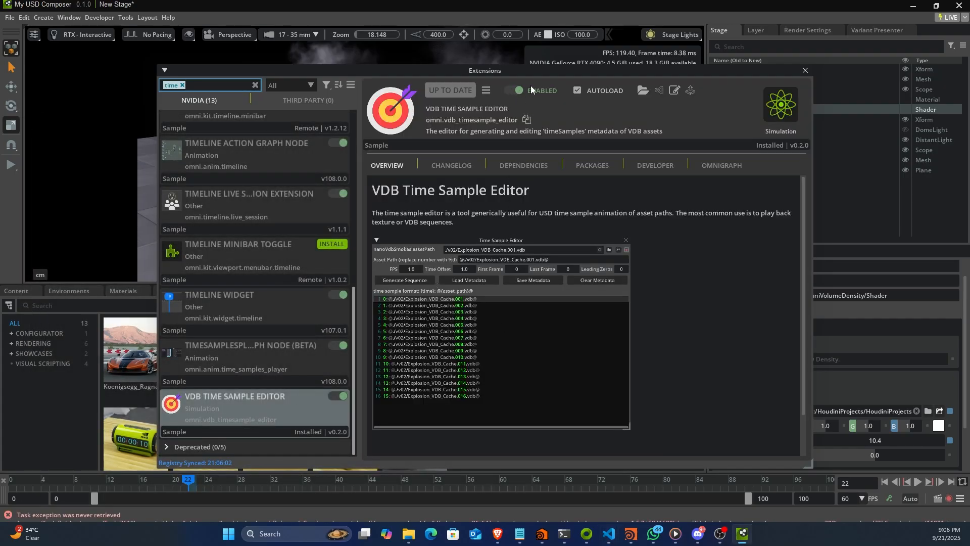
pyautogui.click(804, 69)
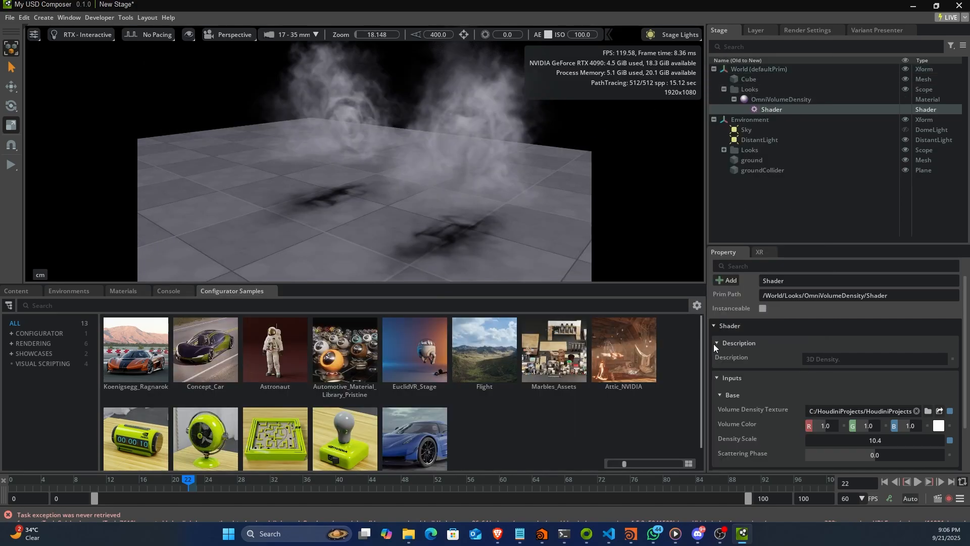
# Step: Open the Time Sample Editor for the shader's Volume Density Texture, widen it and move it clear of the smoke
pyautogui.rightClick(831, 410)
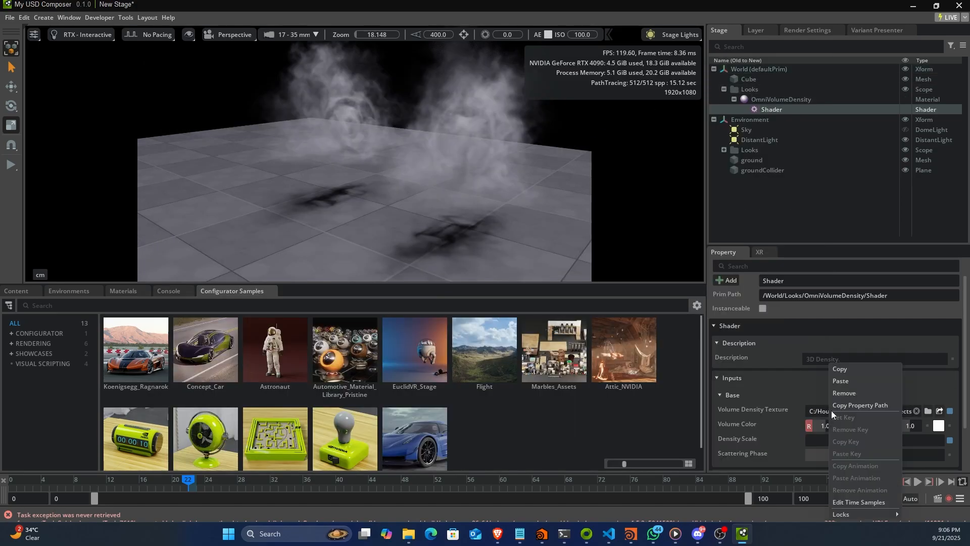
pyautogui.click(854, 502)
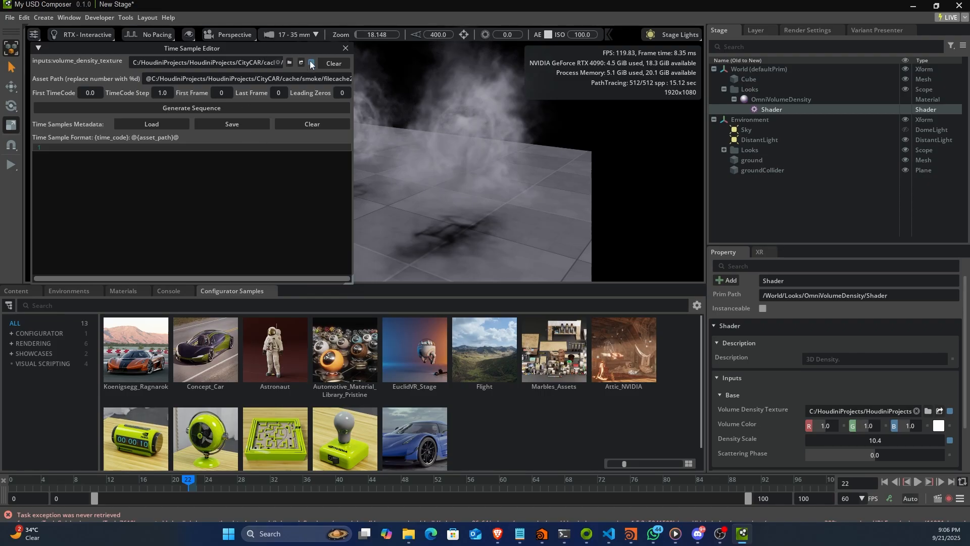
pyautogui.moveTo(353, 91); pyautogui.dragTo(575, 101)
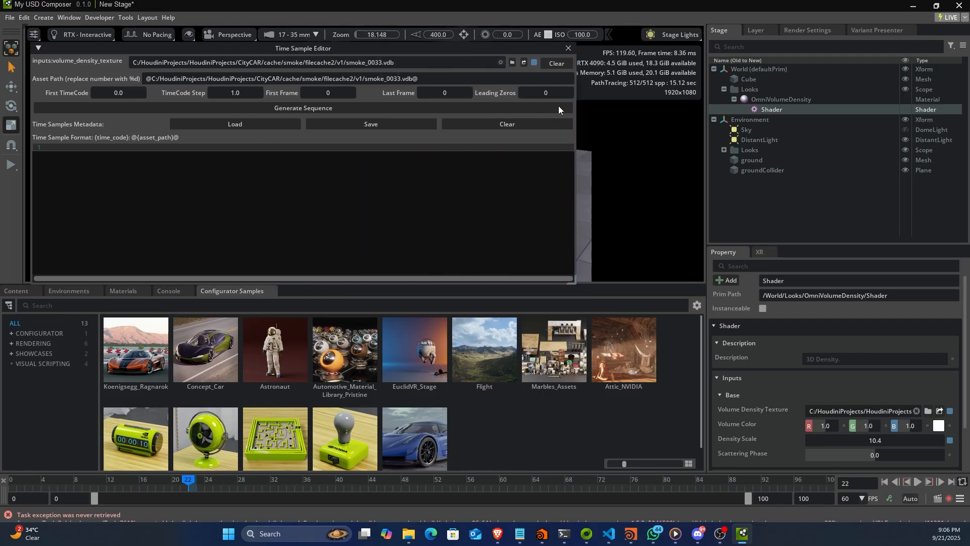
pyautogui.moveTo(415, 47); pyautogui.dragTo(420, 273)
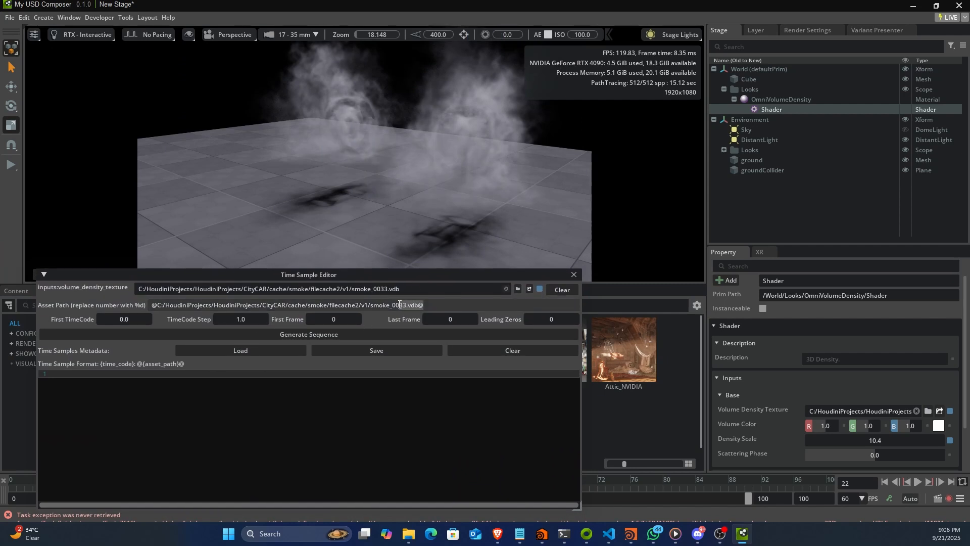
# Step: Replace the frame number 0033 in the time sample asset path with %d, giving smoke_%d.vdb
pyautogui.moveTo(393, 305); pyautogui.dragTo(400, 305)
pyautogui.hotkey('shift', 'Right')
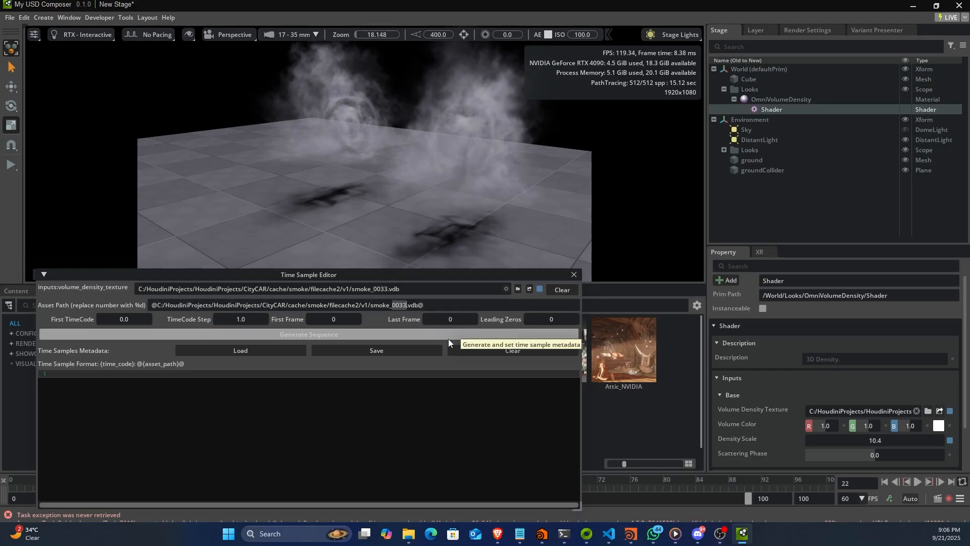
pyautogui.write('%d')
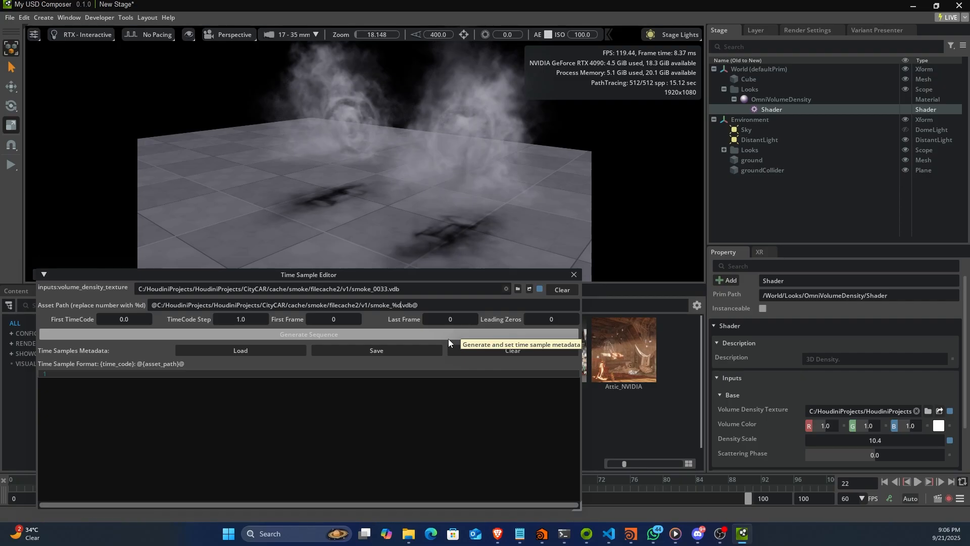
# Step: Generate the time sample sequence with first frame 1, last frame 48 and 3 leading zeros
pyautogui.click(331, 320)
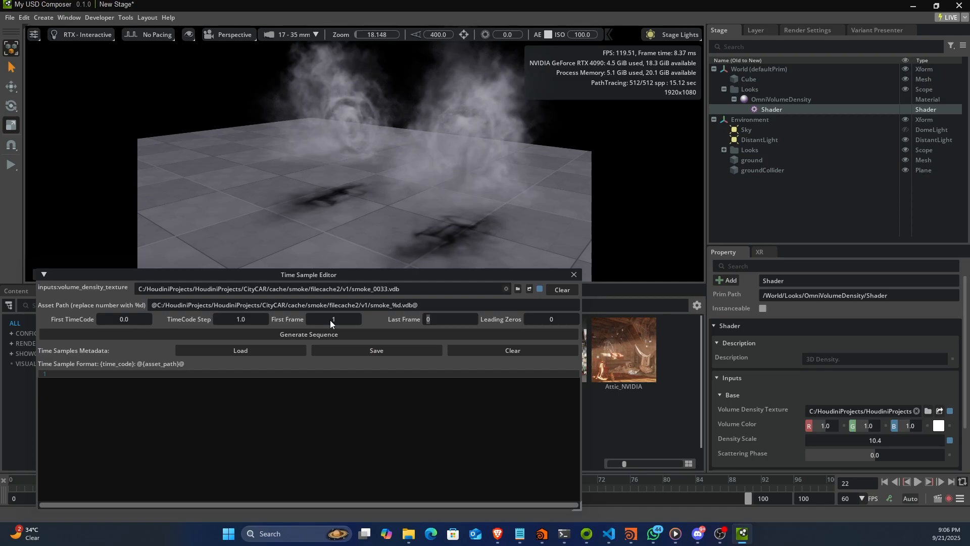
pyautogui.write('48')
pyautogui.press('Tab')
pyautogui.click(324, 333)
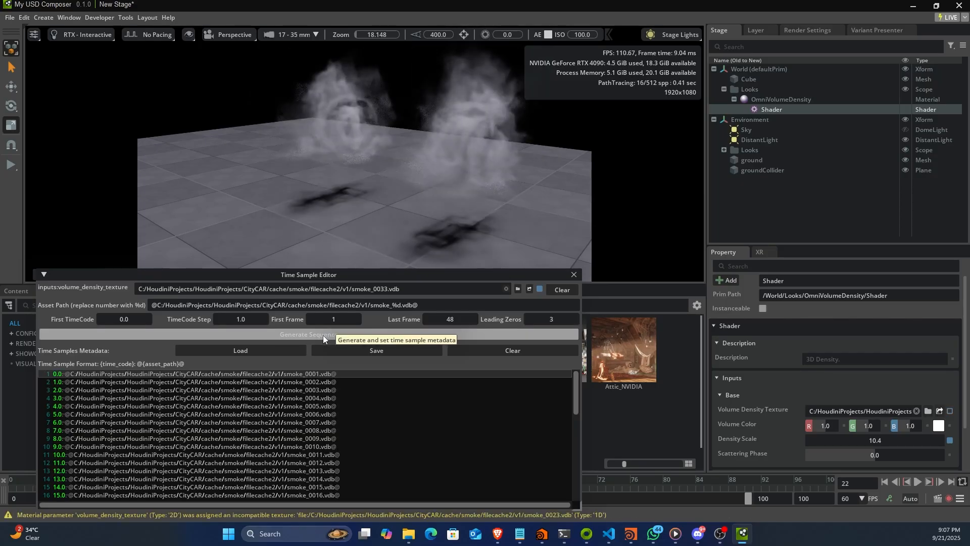
# Step: Save the time sample metadata, close the Time Sample Editor and scrub the timeline to frame 3
pyautogui.moveTo(317, 275); pyautogui.dragTo(398, 242)
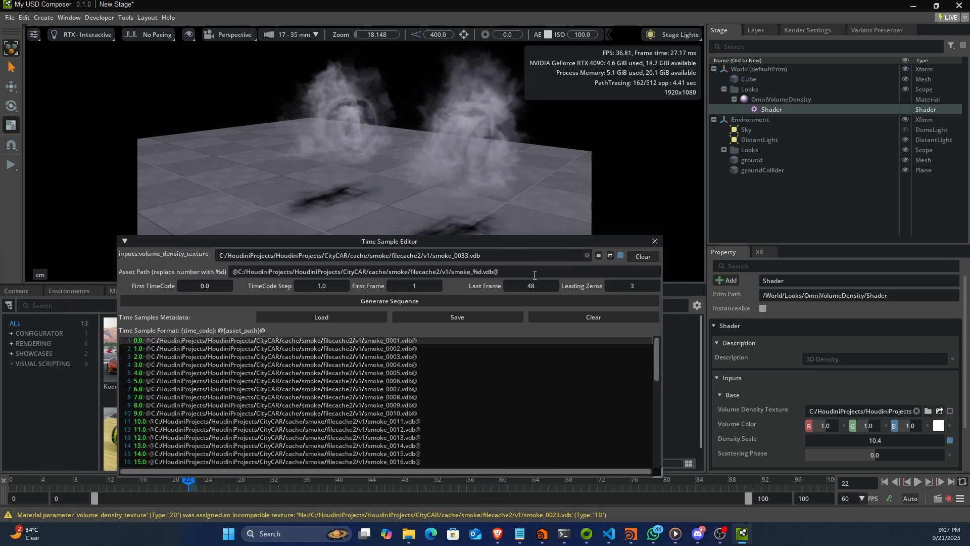
pyautogui.click(469, 318)
pyautogui.click(655, 242)
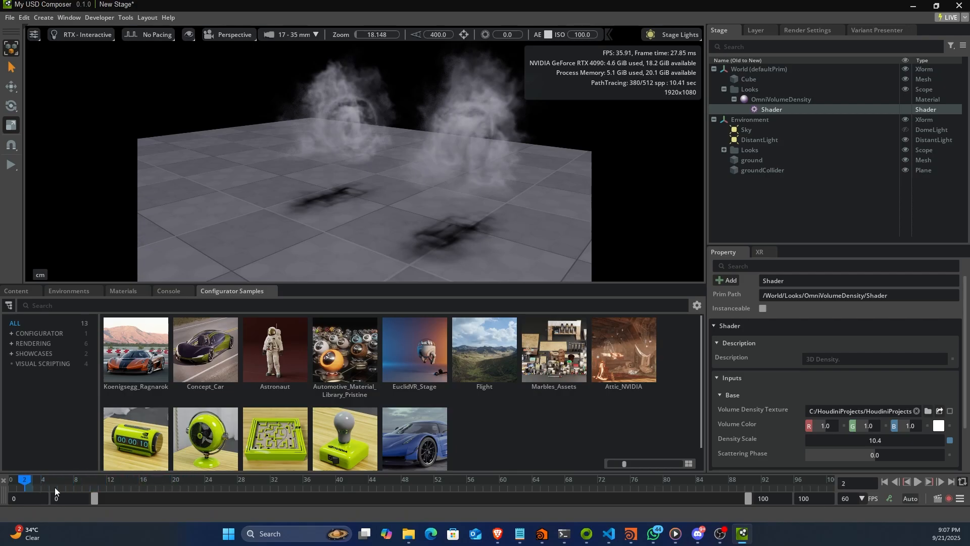
pyautogui.moveTo(132, 485); pyautogui.dragTo(33, 483)
pyautogui.click(796, 212)
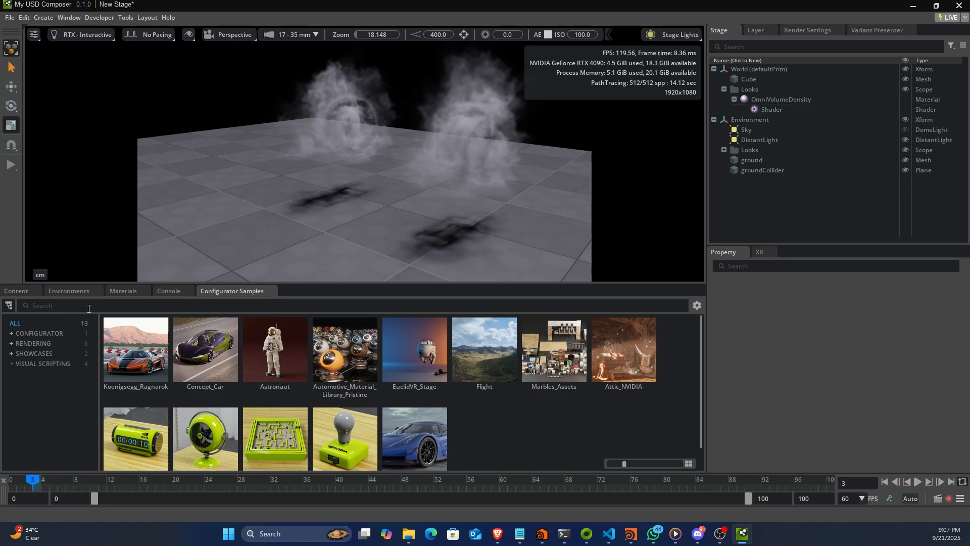
# Step: Browse the content to the folder C:/HoudiniProjects/HoudiniProjects/CityCAR/export/CARANIM_REARWHEELS
pyautogui.click(18, 291)
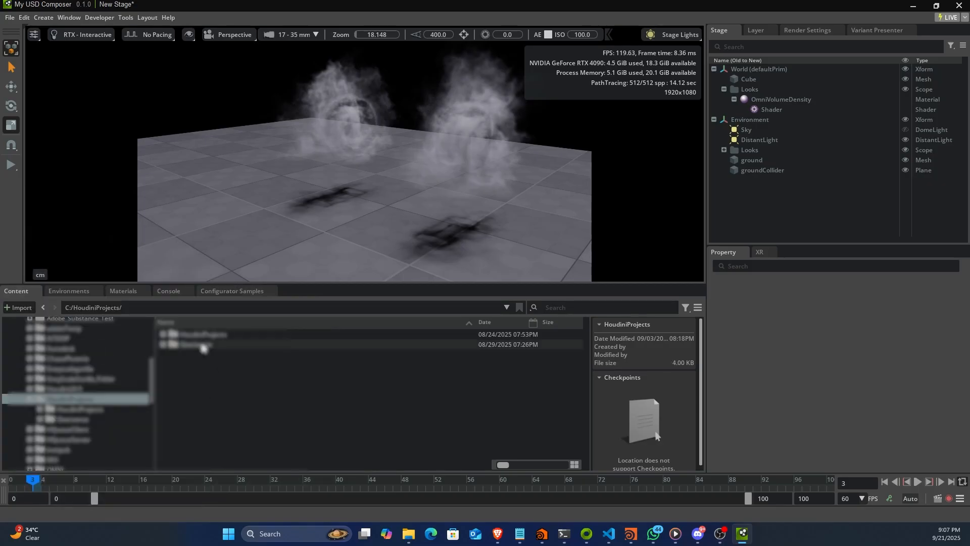
pyautogui.click(185, 335)
pyautogui.doubleClick(187, 337)
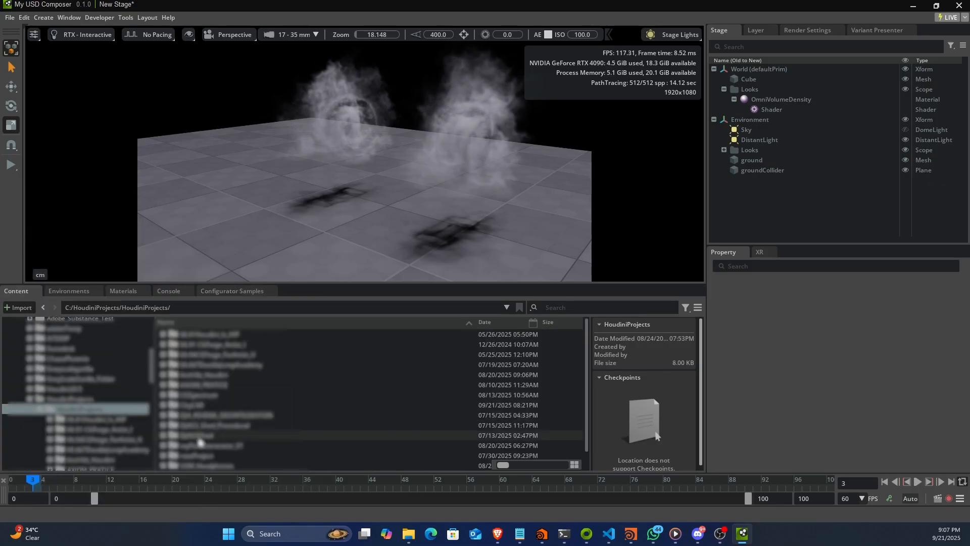
pyautogui.scroll(-1, 202, 444)
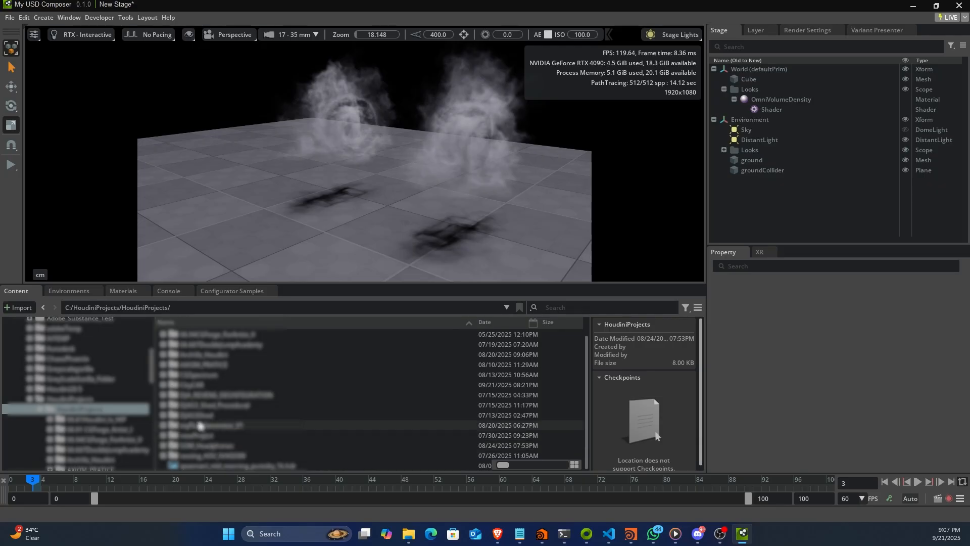
pyautogui.doubleClick(195, 386)
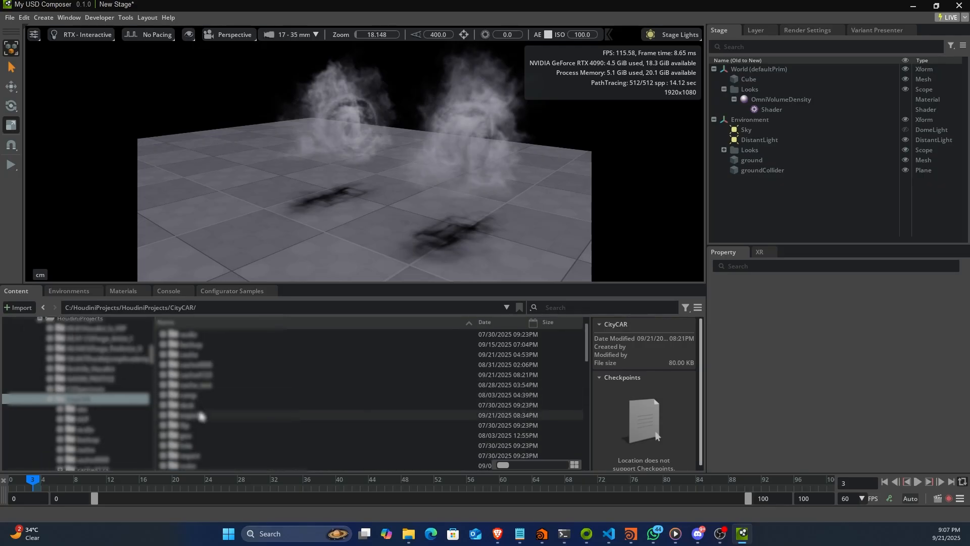
pyautogui.doubleClick(198, 416)
pyautogui.doubleClick(201, 364)
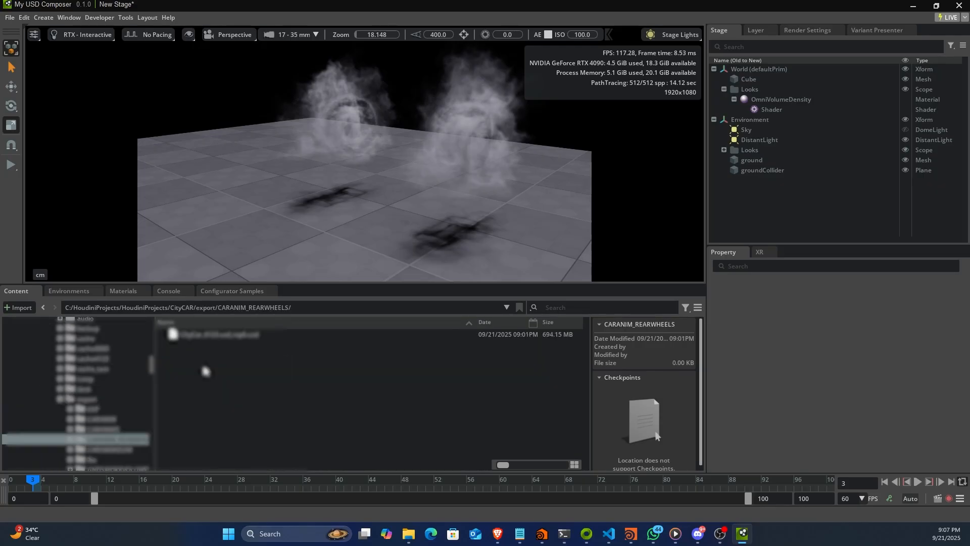
# Step: Add CityCar_4123.usd_rop6.usd to the current stage under World instead of opening it as a separate stage
pyautogui.doubleClick(217, 335)
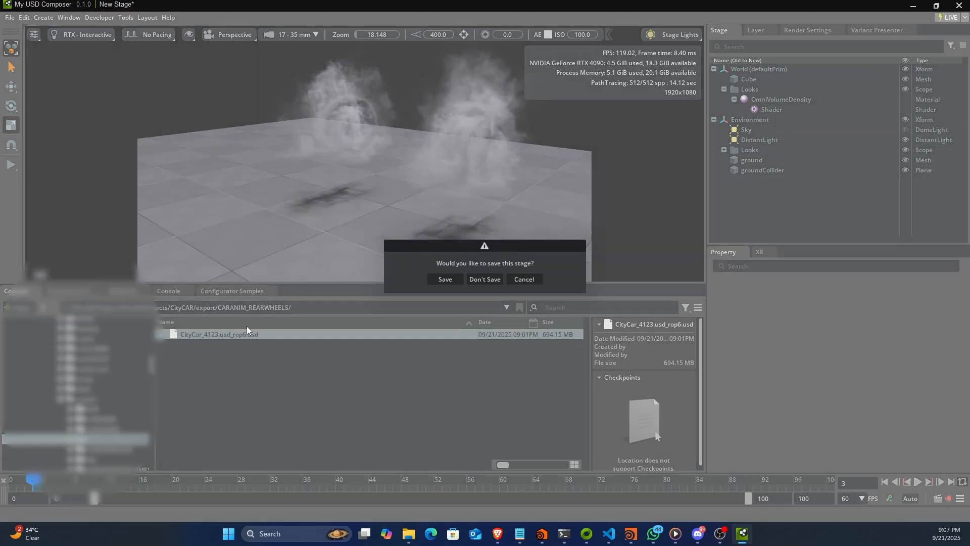
pyautogui.click(523, 280)
pyautogui.moveTo(235, 334); pyautogui.dragTo(736, 81)
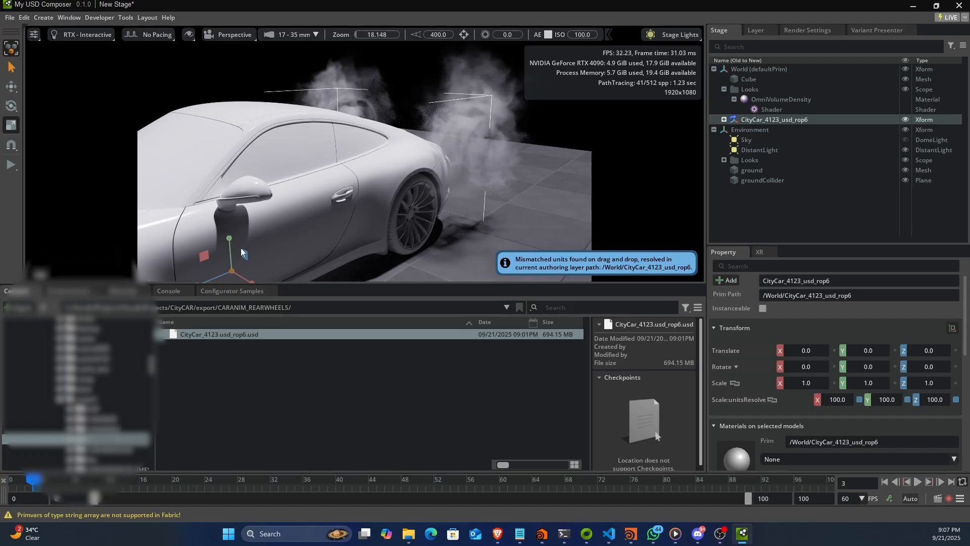
# Step: Try moving the car along Z to about -61 to line it up with the smoke, and undo the move
pyautogui.click(11, 86)
pyautogui.moveTo(221, 279); pyautogui.dragTo(279, 246)
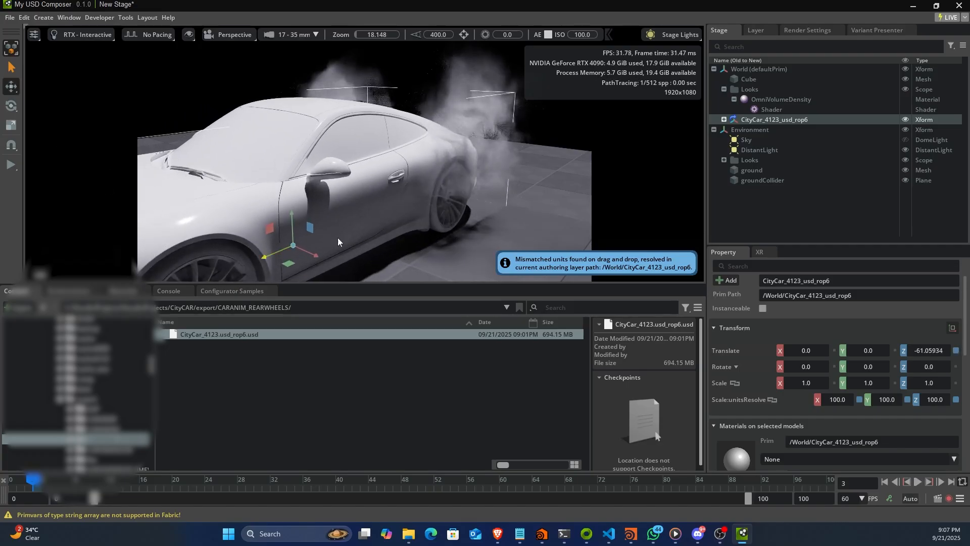
pyautogui.click(751, 218)
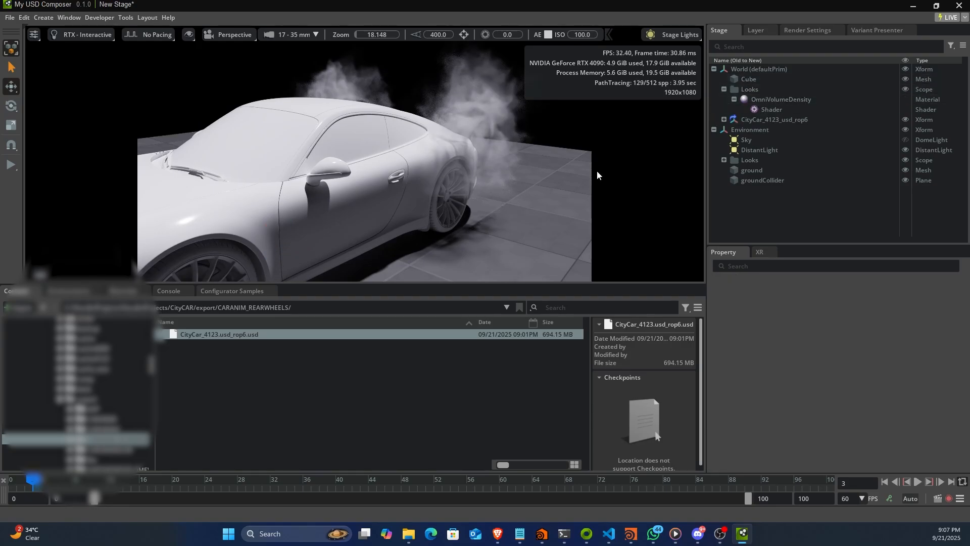
pyautogui.hotkey('ctrl', 'z')
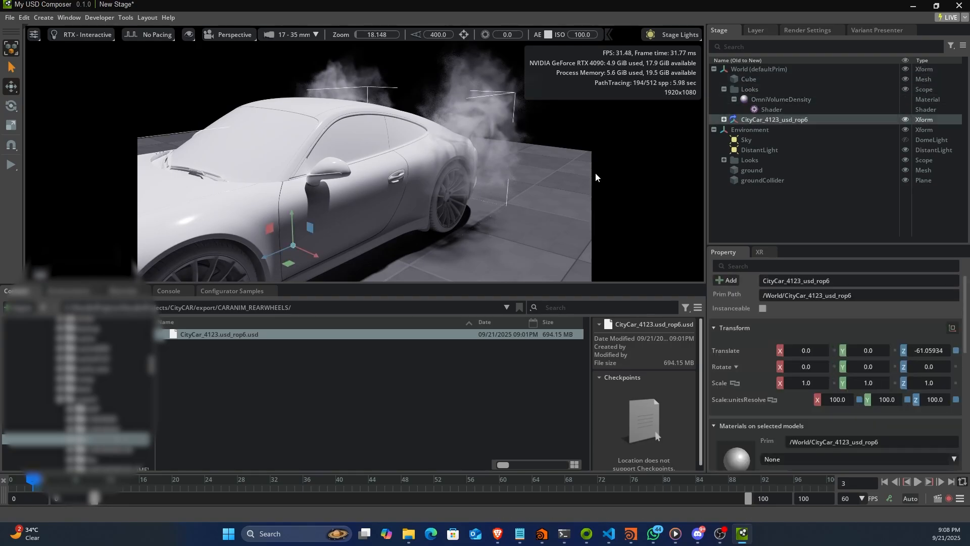
pyautogui.hotkey('ctrl', 'z')
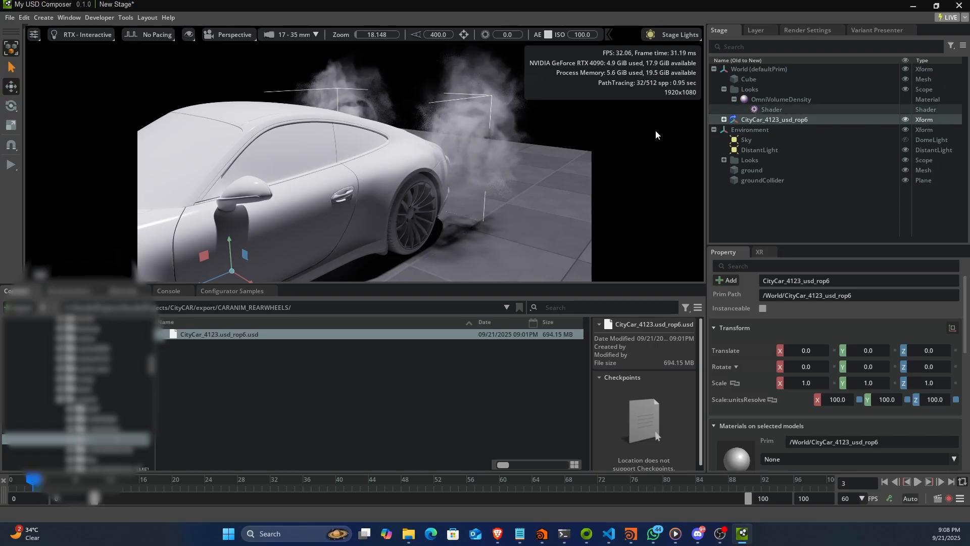
# Step: Move the smoke Cube along Z to about -39 to line the smoke up with the car's rear wheels, using the Top view for alignment
pyautogui.keyDown('alt'); pyautogui.moveTo(476, 172); pyautogui.dragTo(436, 192, button='right'); pyautogui.keyUp('alt')
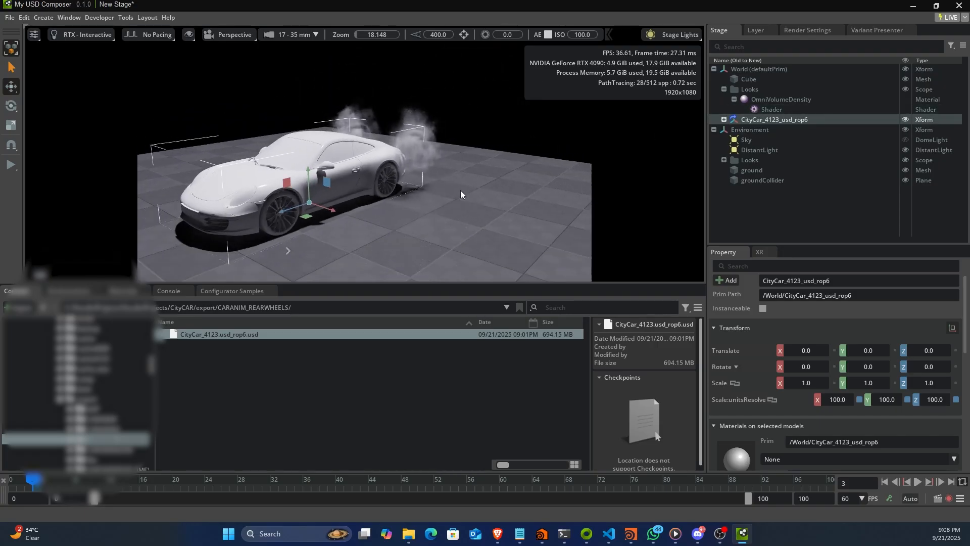
pyautogui.click(750, 79)
pyautogui.moveTo(326, 174); pyautogui.dragTo(305, 181)
pyautogui.click(216, 34)
pyautogui.click(220, 82)
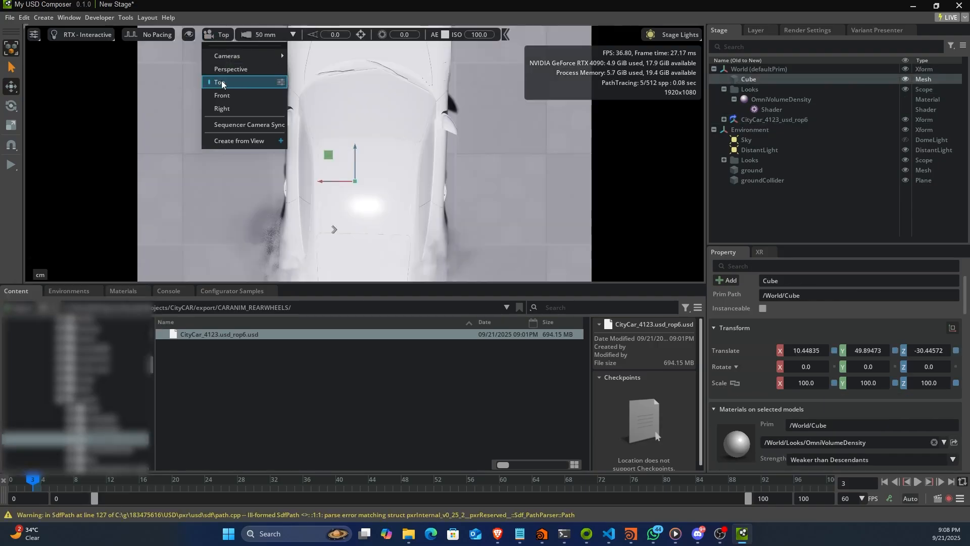
pyautogui.scroll(-3, 374, 170)
pyautogui.moveTo(359, 161); pyautogui.dragTo(358, 166)
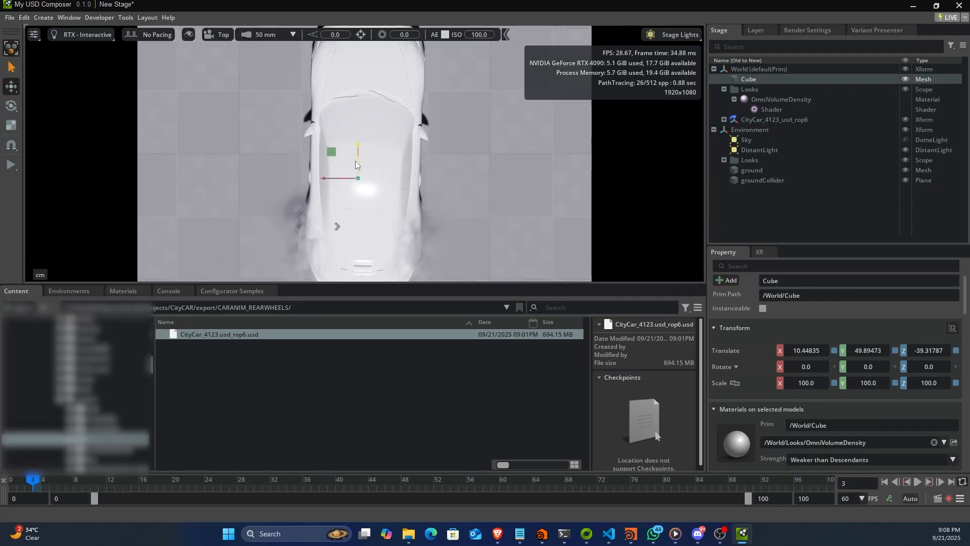
pyautogui.click(215, 34)
pyautogui.click(223, 70)
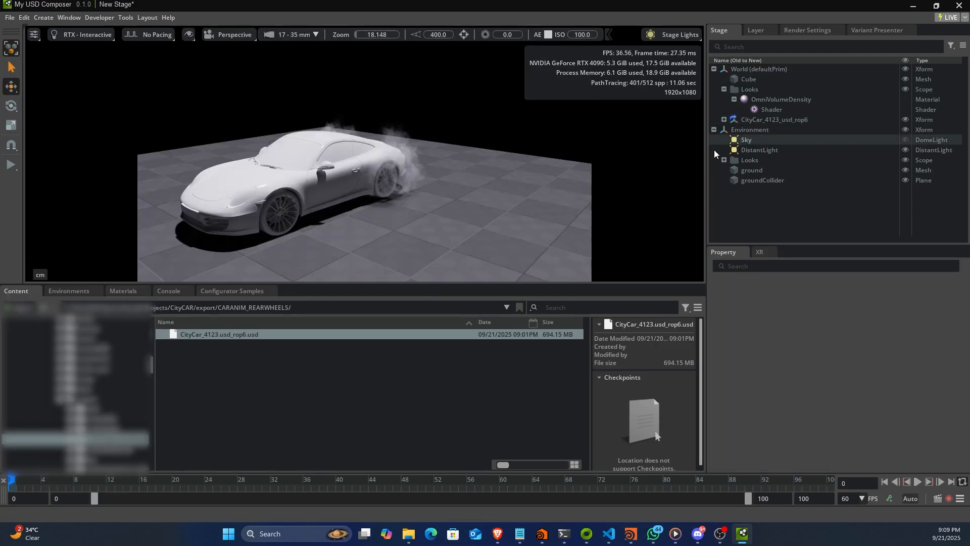
# Step: Create a camera from the current perspective view of the car and smoke
pyautogui.click(213, 34)
pyautogui.moveTo(222, 57)
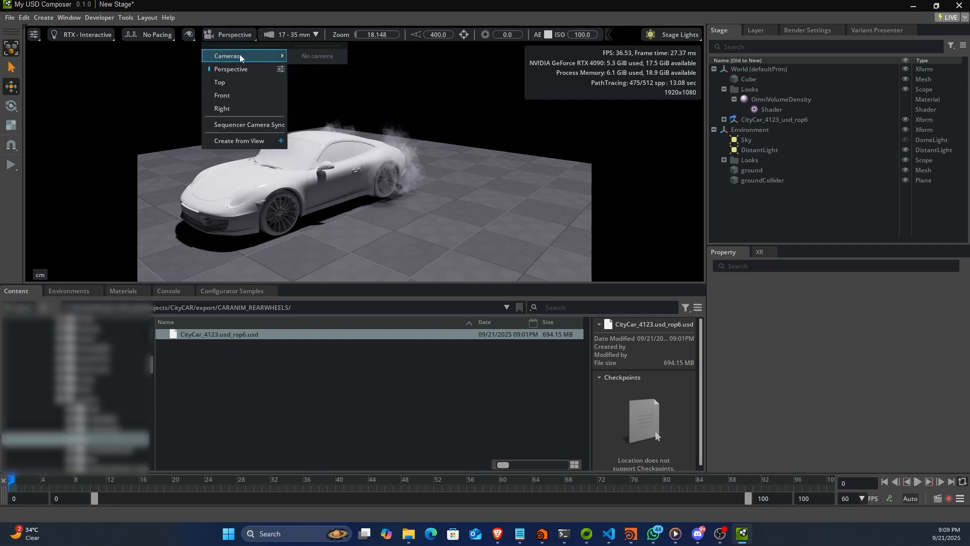
pyautogui.click(236, 141)
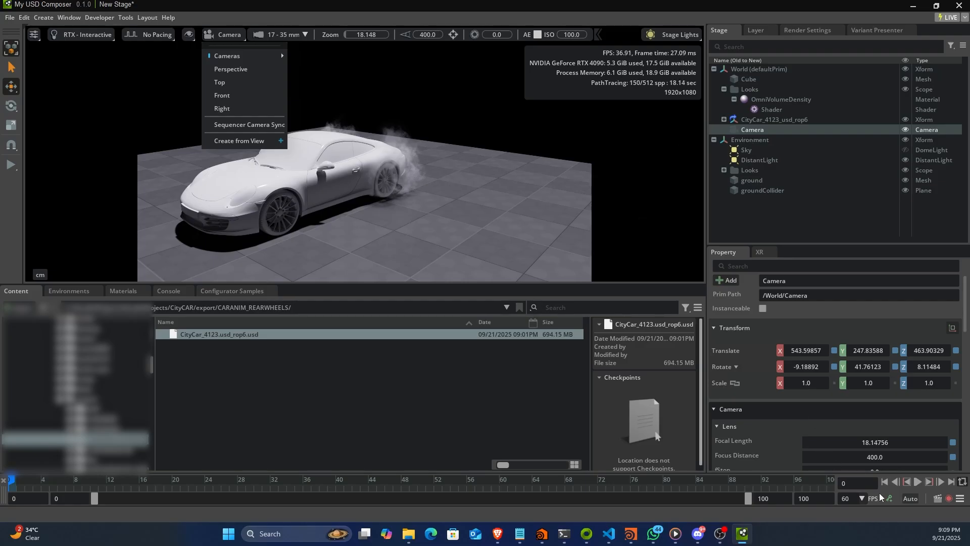
pyautogui.click(727, 204)
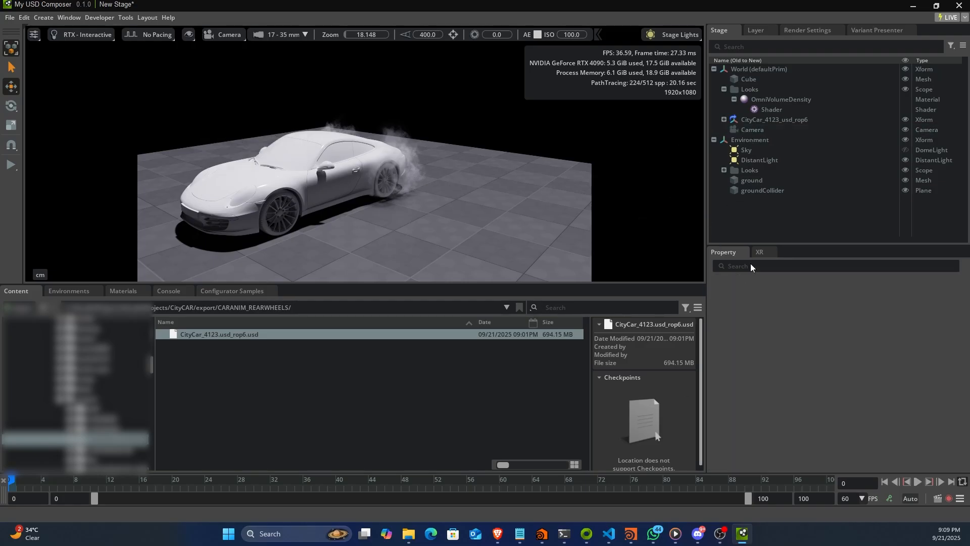
# Step: Set a keyframe at frame 0 on all transform attributes of the new Camera
pyautogui.click(737, 128)
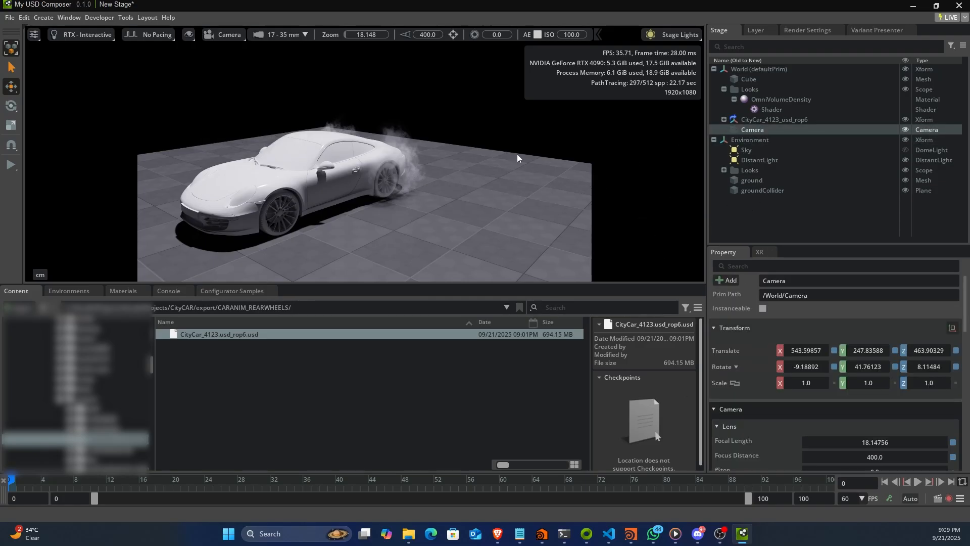
pyautogui.click(219, 35)
pyautogui.moveTo(234, 55)
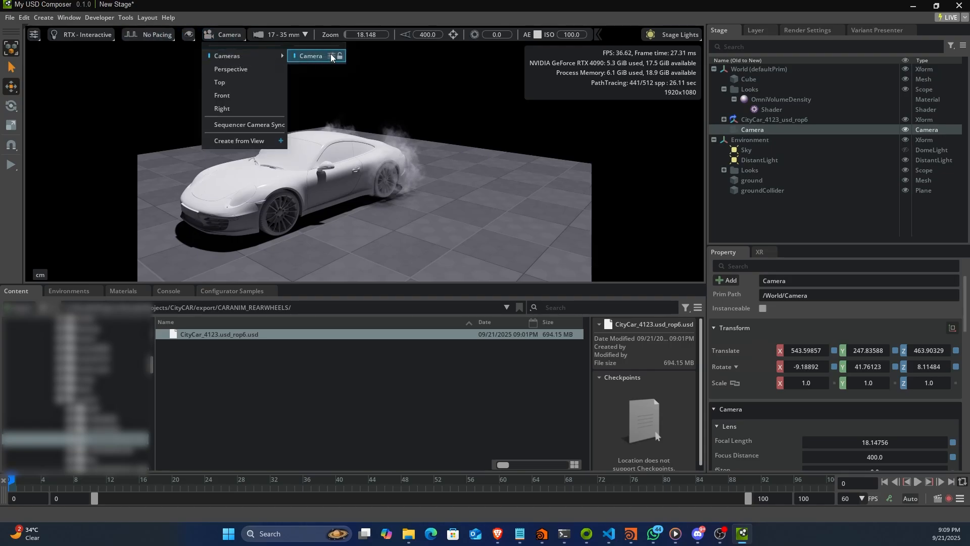
pyautogui.click(890, 499)
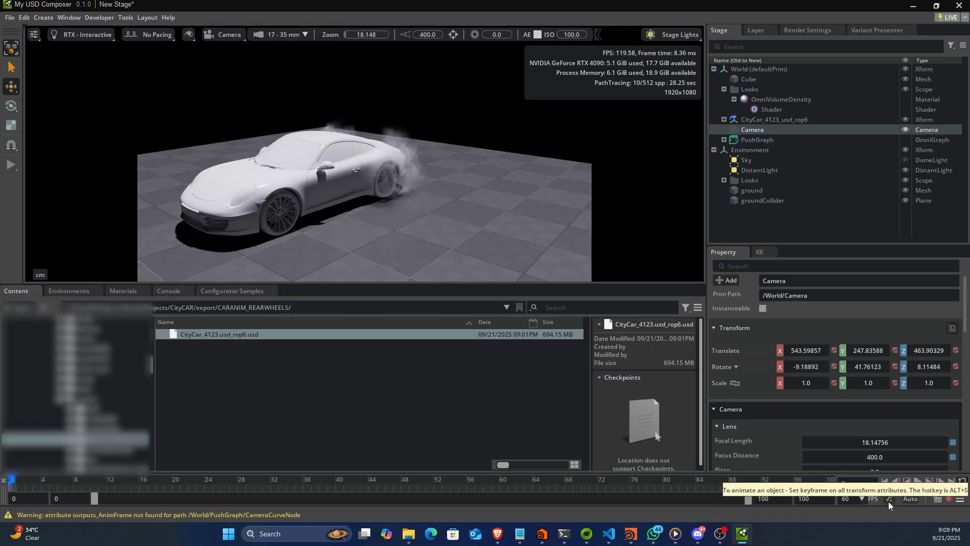
# Step: At frame 100, orbit and zoom the Camera to a low side view of the car, at about X 550, Y 144, Z -150
pyautogui.click(946, 483)
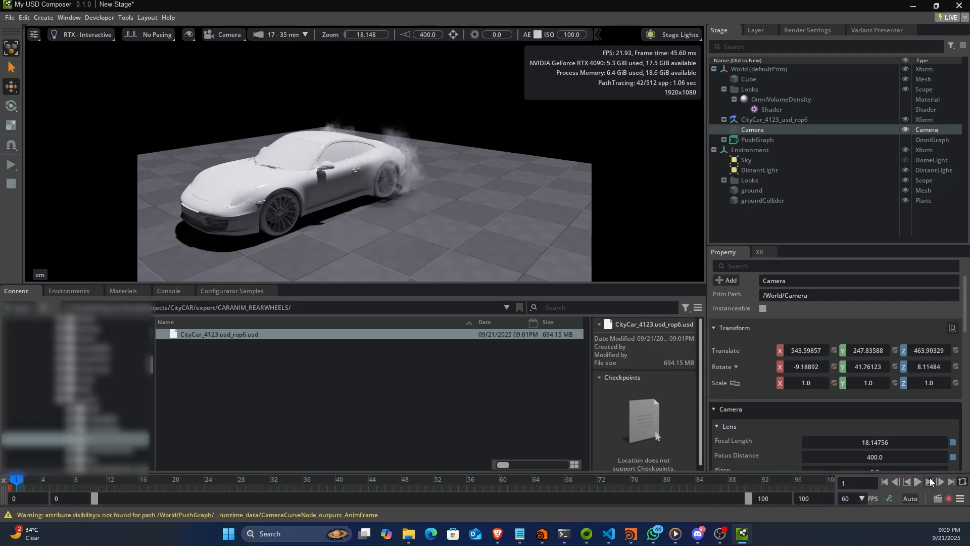
pyautogui.click(950, 482)
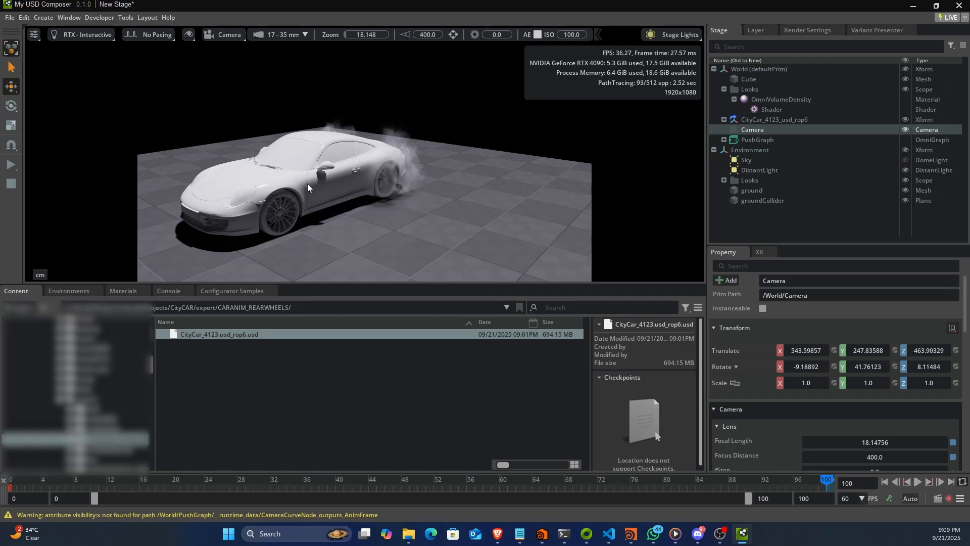
pyautogui.keyDown('alt'); pyautogui.moveTo(317, 190); pyautogui.dragTo(226, 190); pyautogui.keyUp('alt')
pyautogui.keyDown('alt'); pyautogui.moveTo(500, 195); pyautogui.dragTo(215, 226); pyautogui.keyUp('alt')
pyautogui.keyDown('alt'); pyautogui.moveTo(375, 199); pyautogui.dragTo(317, 180); pyautogui.keyUp('alt')
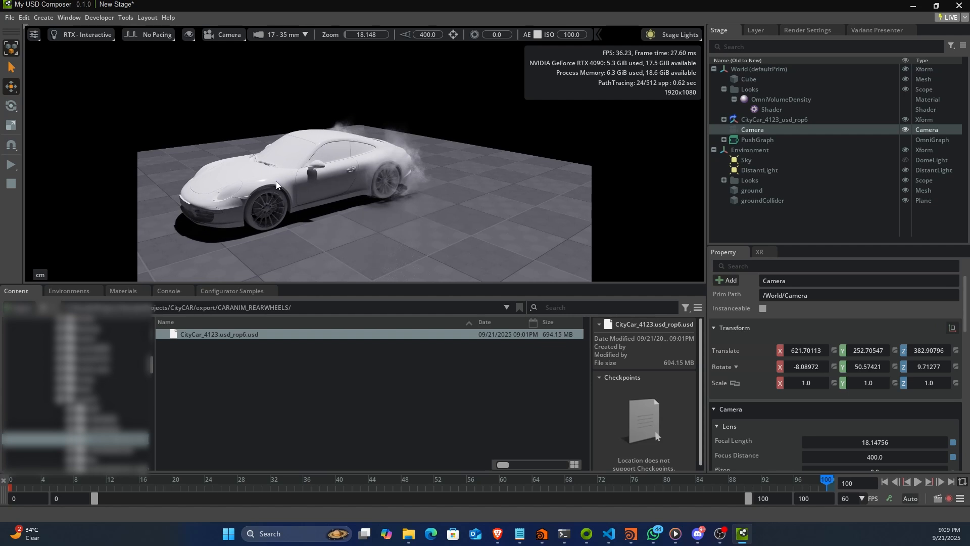
pyautogui.moveTo(276, 182)
pyautogui.mouseDown(button='middle')
pyautogui.moveTo(268, 186)
pyautogui.moveTo(299, 187)
pyautogui.moveTo(261, 194)
pyautogui.mouseUp(button='middle')
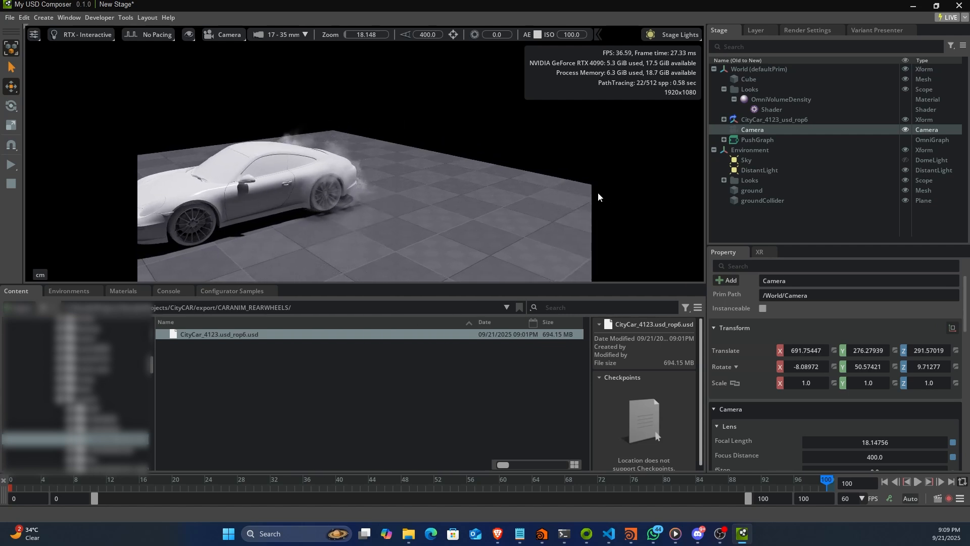
pyautogui.moveTo(615, 192)
pyautogui.keyDown('alt'); pyautogui.mouseDown()
pyautogui.moveTo(405, 219)
pyautogui.moveTo(102, 232)
pyautogui.mouseUp(); pyautogui.keyUp('alt')
pyautogui.keyDown('alt'); pyautogui.moveTo(578, 190); pyautogui.dragTo(305, 201); pyautogui.keyUp('alt')
pyautogui.moveTo(574, 201)
pyautogui.keyDown('alt'); pyautogui.mouseDown()
pyautogui.moveTo(326, 185)
pyautogui.moveTo(247, 168)
pyautogui.mouseUp(); pyautogui.keyUp('alt')
pyautogui.keyDown('alt'); pyautogui.moveTo(364, 214); pyautogui.dragTo(247, 206); pyautogui.keyUp('alt')
pyautogui.moveTo(369, 210); pyautogui.dragTo(226, 156, button='middle')
pyautogui.keyDown('alt'); pyautogui.moveTo(307, 174); pyautogui.dragTo(168, 159); pyautogui.keyUp('alt')
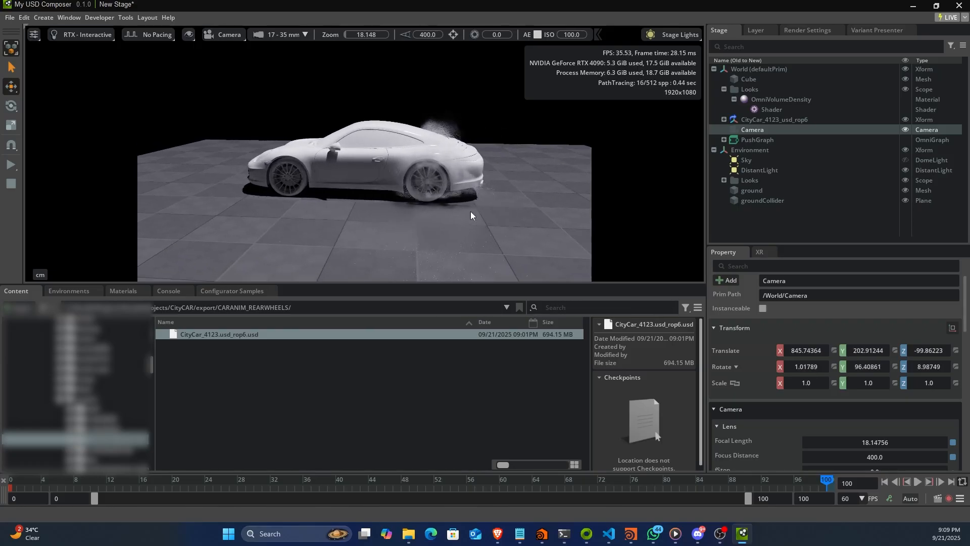
pyautogui.scroll(-4, 480, 213)
pyautogui.keyDown('alt'); pyautogui.moveTo(429, 180); pyautogui.dragTo(199, 164); pyautogui.keyUp('alt')
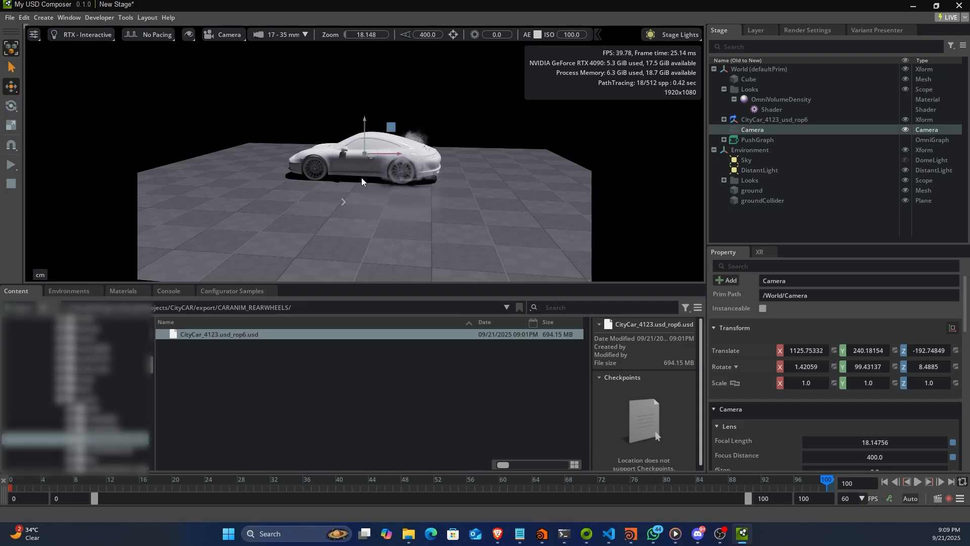
pyautogui.scroll(6, 361, 178)
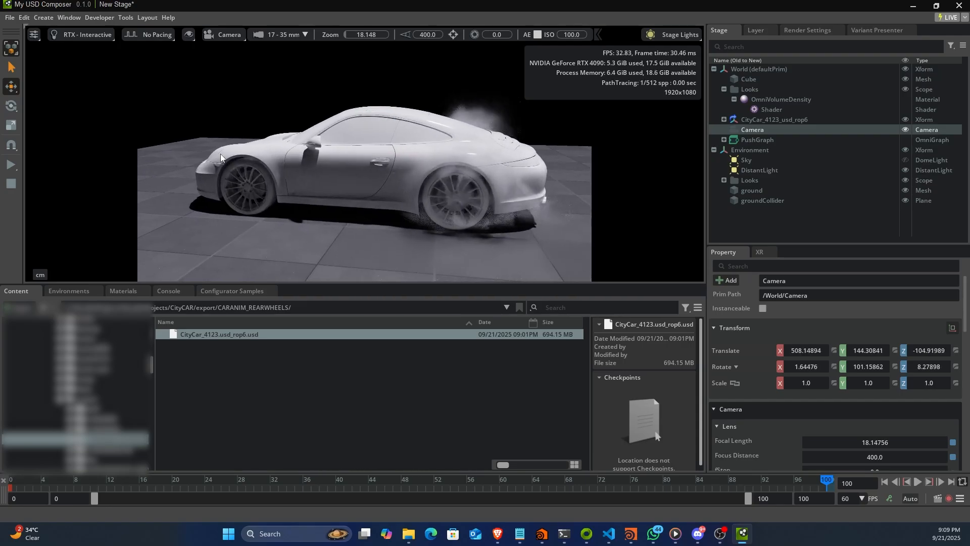
pyautogui.scroll(5, 411, 212)
pyautogui.scroll(-3, 420, 192)
pyautogui.moveTo(444, 199); pyautogui.dragTo(244, 173, button='right')
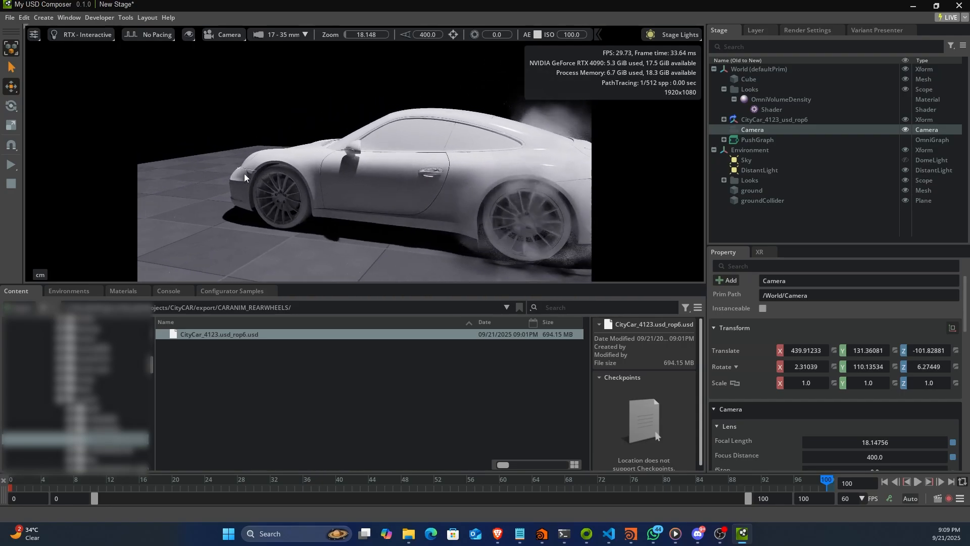
pyautogui.moveTo(520, 220); pyautogui.dragTo(428, 211, button='right')
pyautogui.scroll(-5, 451, 210)
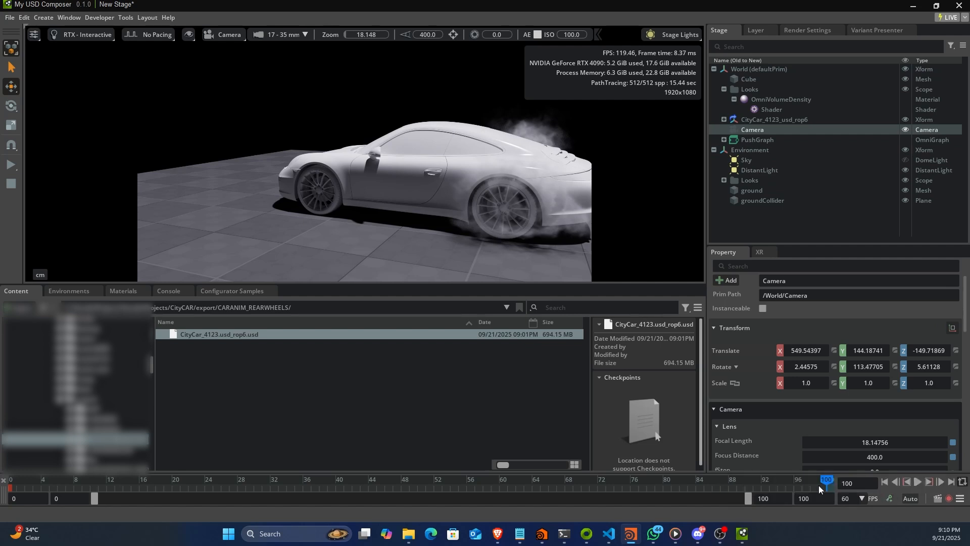
# Step: Refine the Camera's position at frame 100 to about X 492, Y 150, Z -259 and keyframe all its transform attributes
pyautogui.scroll(1, 424, 194)
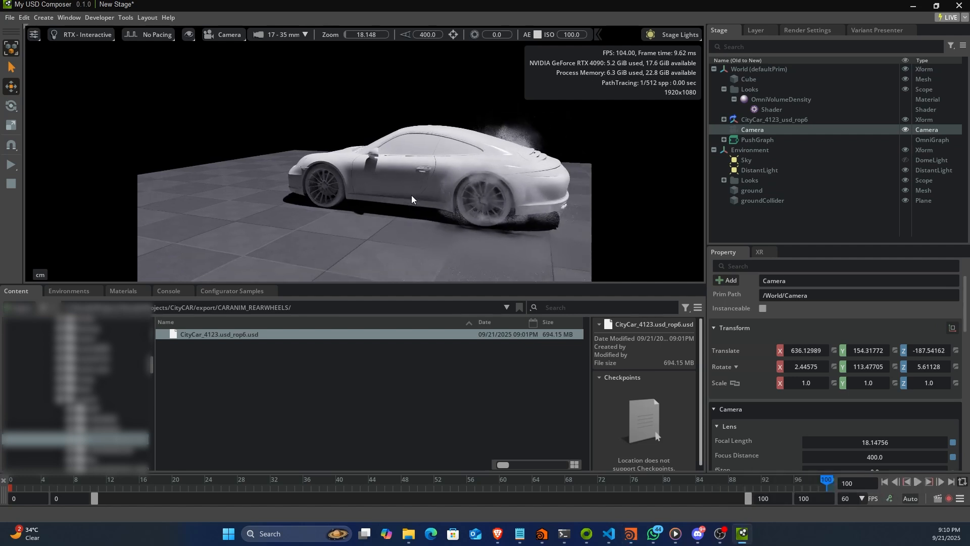
pyautogui.moveTo(435, 193)
pyautogui.mouseDown(button='right')
pyautogui.moveTo(398, 191)
pyautogui.moveTo(423, 187)
pyautogui.mouseUp(button='right')
pyautogui.moveTo(423, 187); pyautogui.dragTo(343, 192, button='middle')
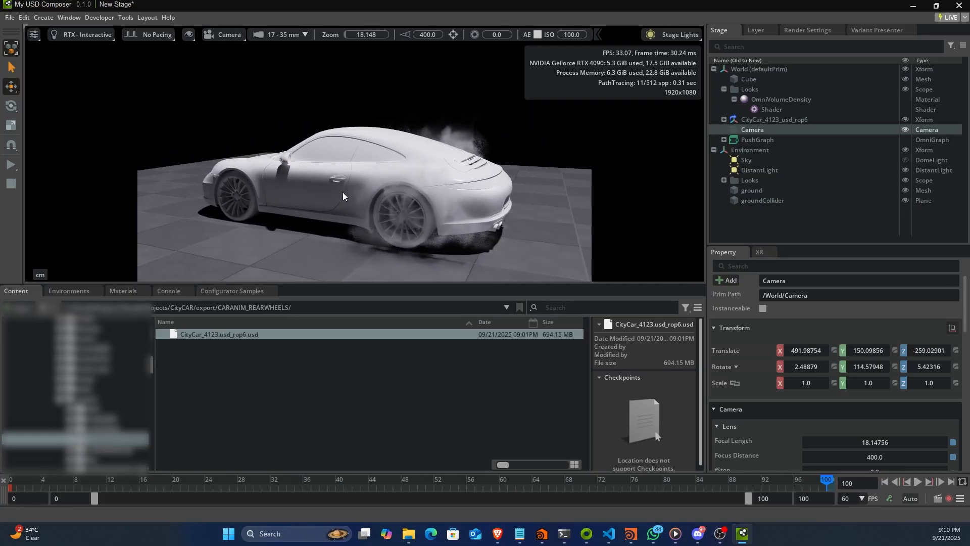
pyautogui.click(888, 498)
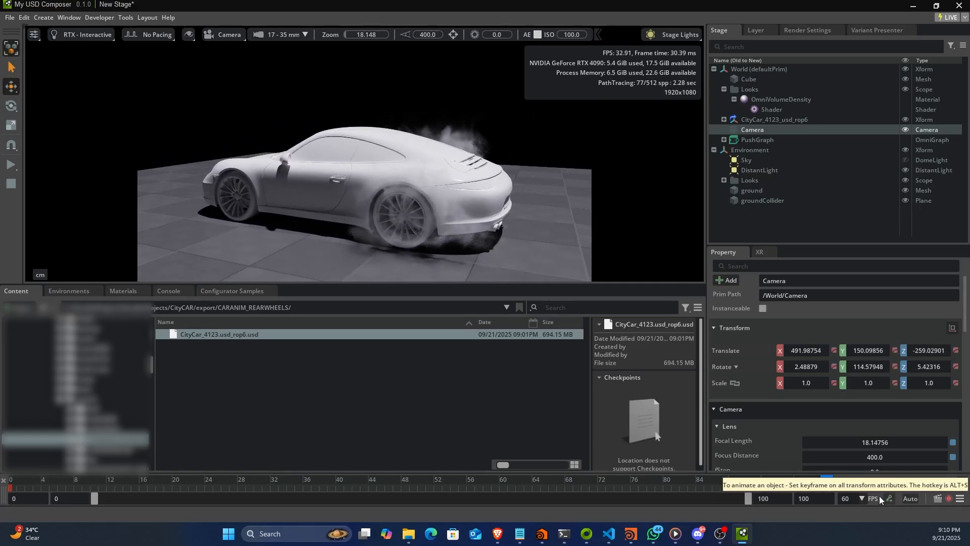
# Step: Play the camera animation from the start of the timeline, pause it and advance to frame 49 to review the smoke
pyautogui.moveTo(798, 481); pyautogui.dragTo(9, 479)
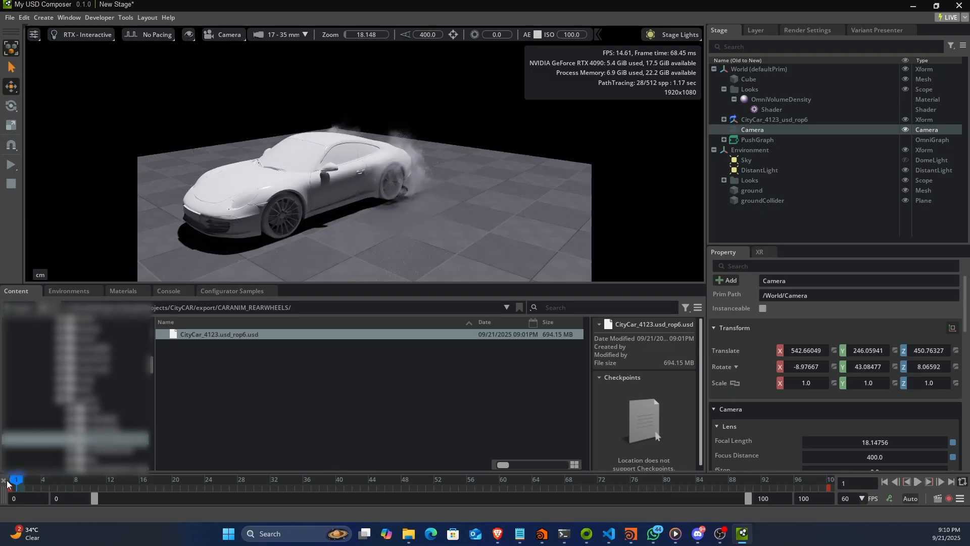
pyautogui.click(917, 481)
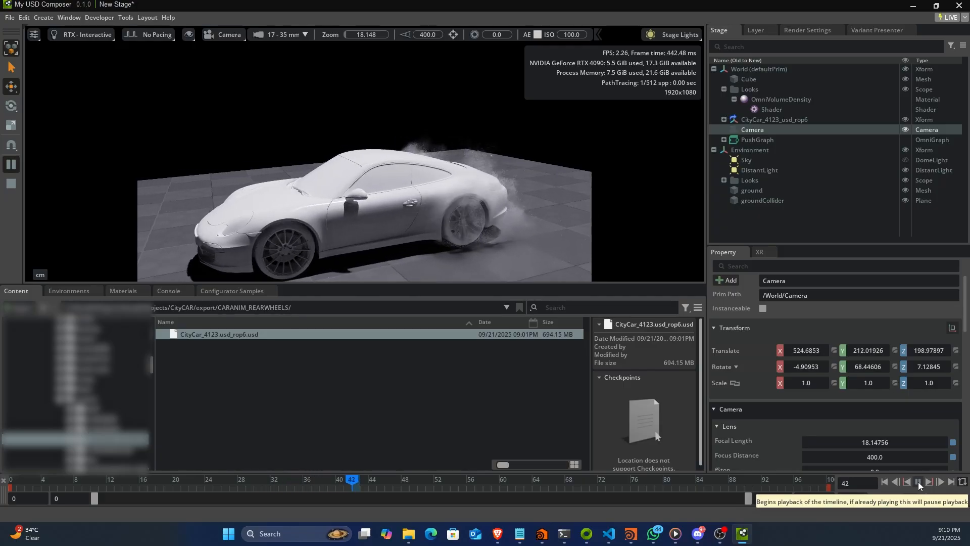
pyautogui.click(917, 481)
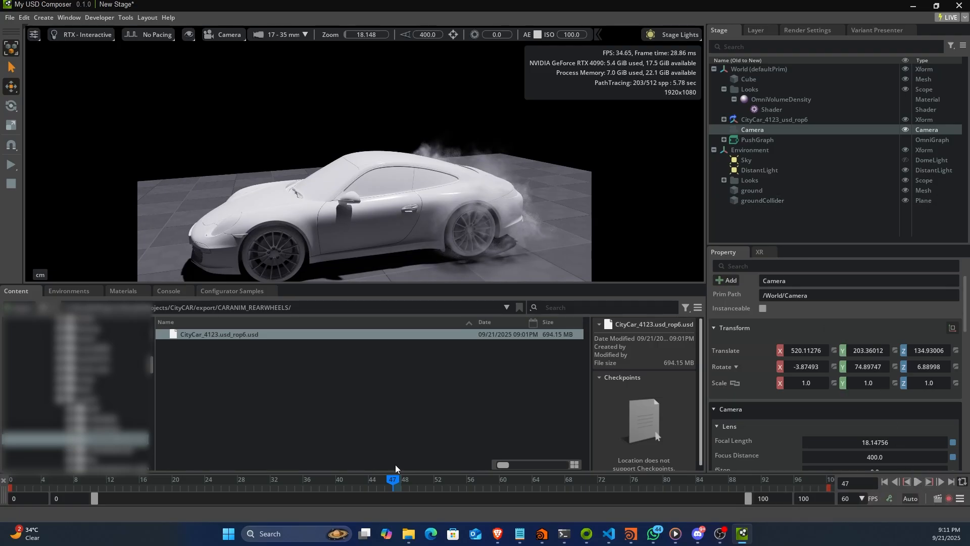
pyautogui.click(939, 482)
pyautogui.click(939, 482)
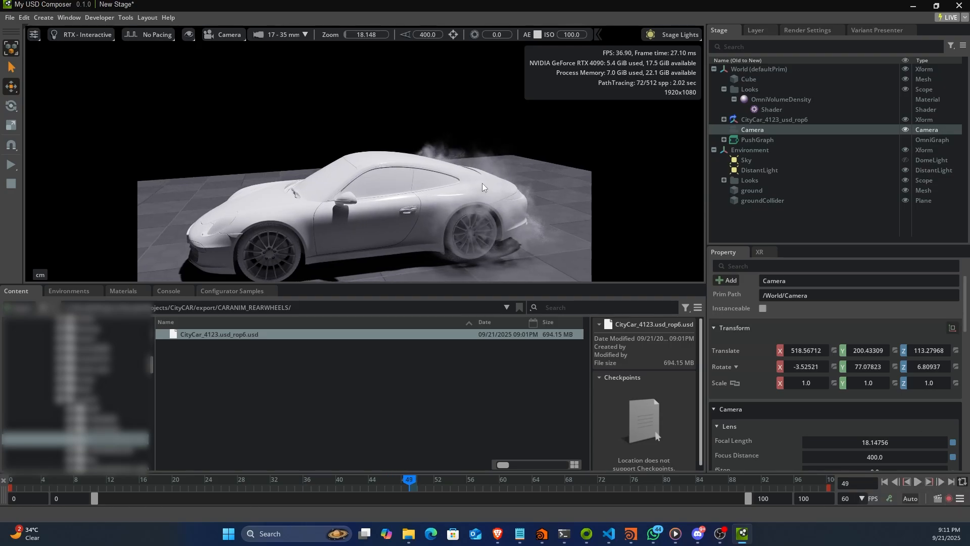
# Step: Reparent the OmniVolumeDensity material under PushGraph and set its shader's Density Scale to about 25.9
pyautogui.click(750, 101)
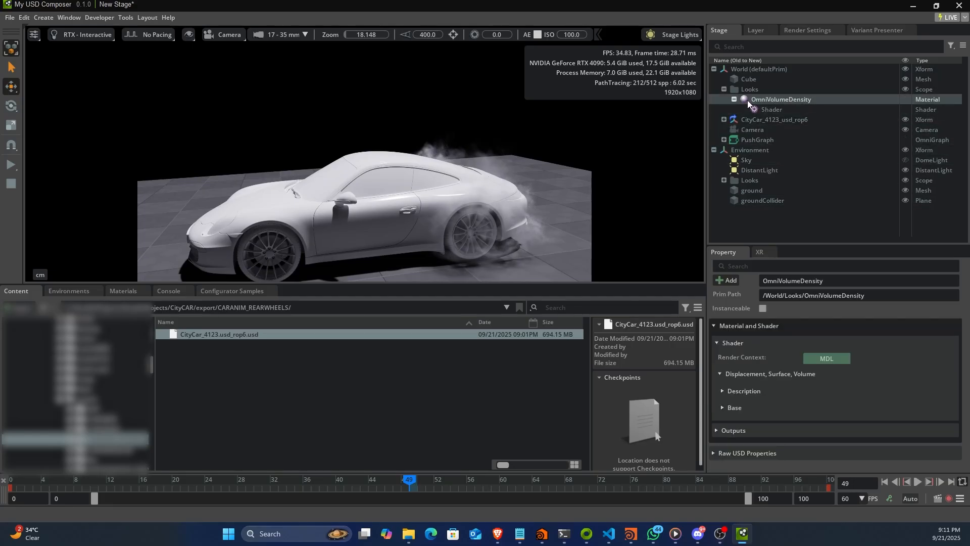
pyautogui.moveTo(748, 100); pyautogui.dragTo(753, 137)
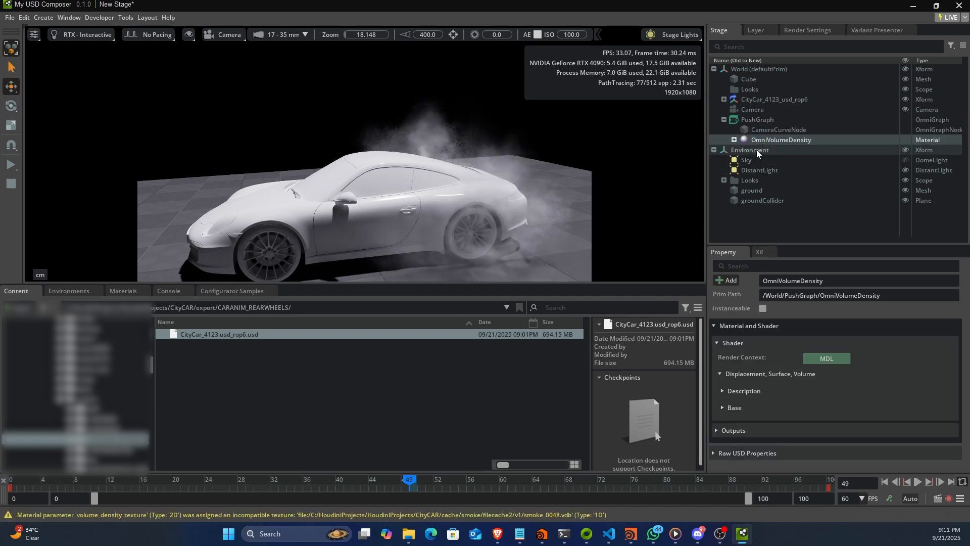
pyautogui.click(734, 139)
pyautogui.click(767, 150)
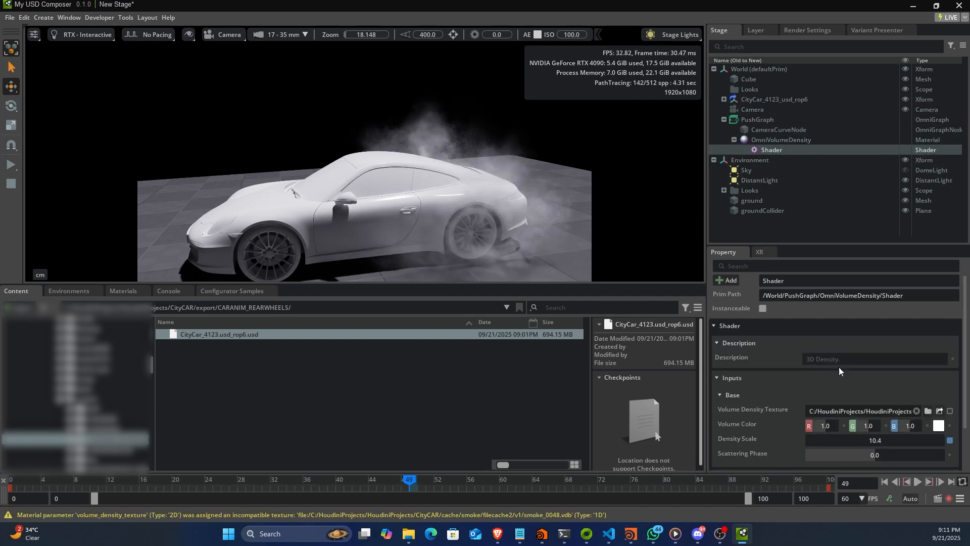
pyautogui.moveTo(860, 438); pyautogui.dragTo(900, 437)
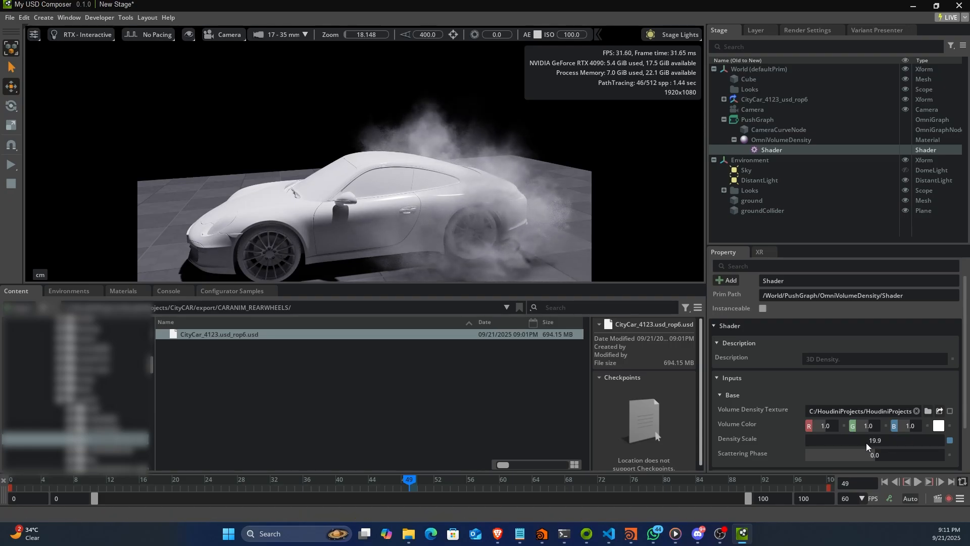
pyautogui.moveTo(866, 442); pyautogui.dragTo(887, 436)
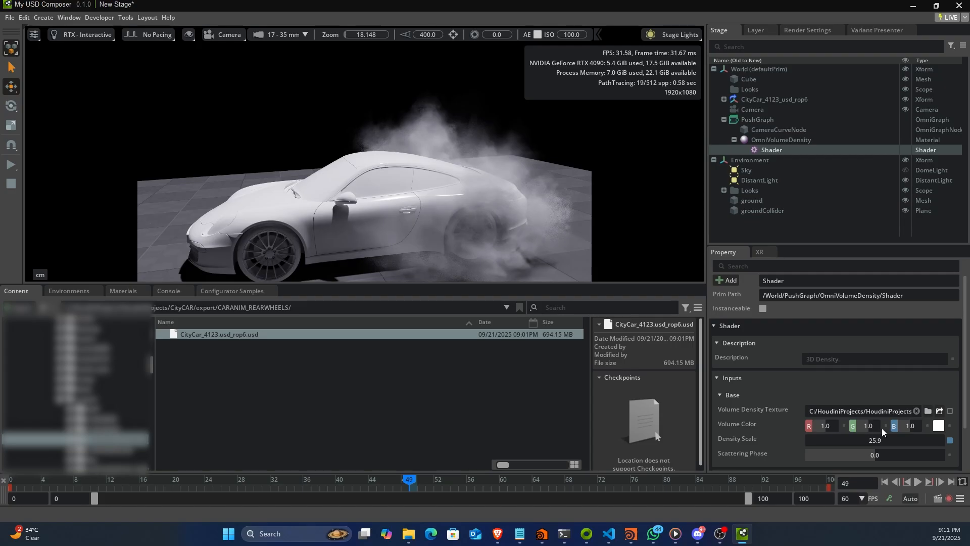
# Step: Set the smoke shader's Volume Color to mid grey, #959191
pyautogui.click(937, 426)
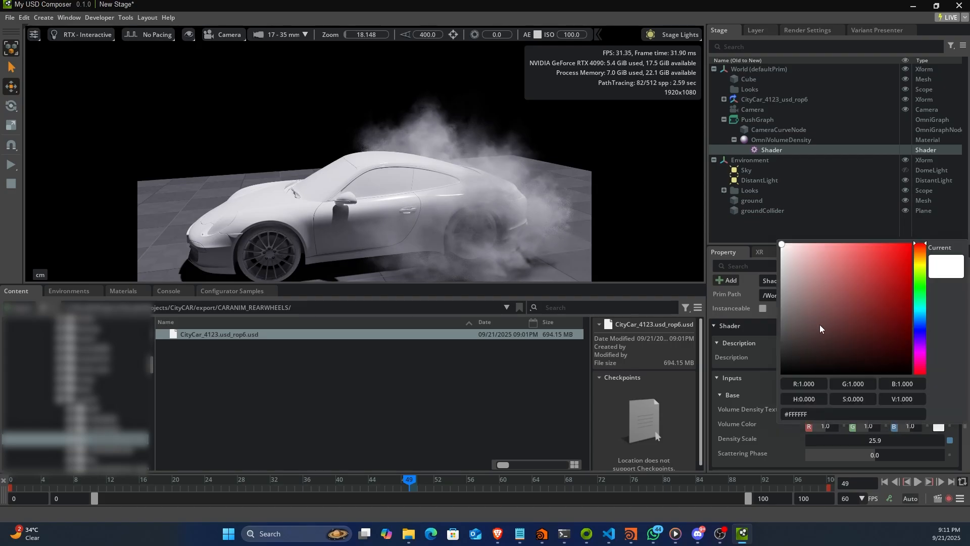
pyautogui.click(783, 289)
pyautogui.moveTo(783, 289); pyautogui.dragTo(784, 298)
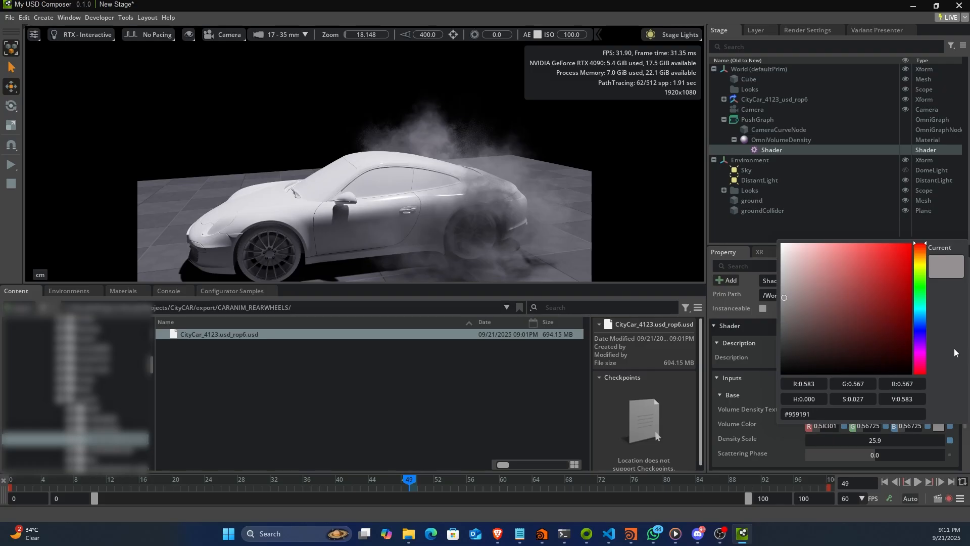
pyautogui.click(759, 327)
# Step: Scrub the timeline back to frame 6 and examine the early smoke around the rear wheels up close
pyautogui.click(275, 479)
pyautogui.moveTo(262, 481); pyautogui.dragTo(19, 480)
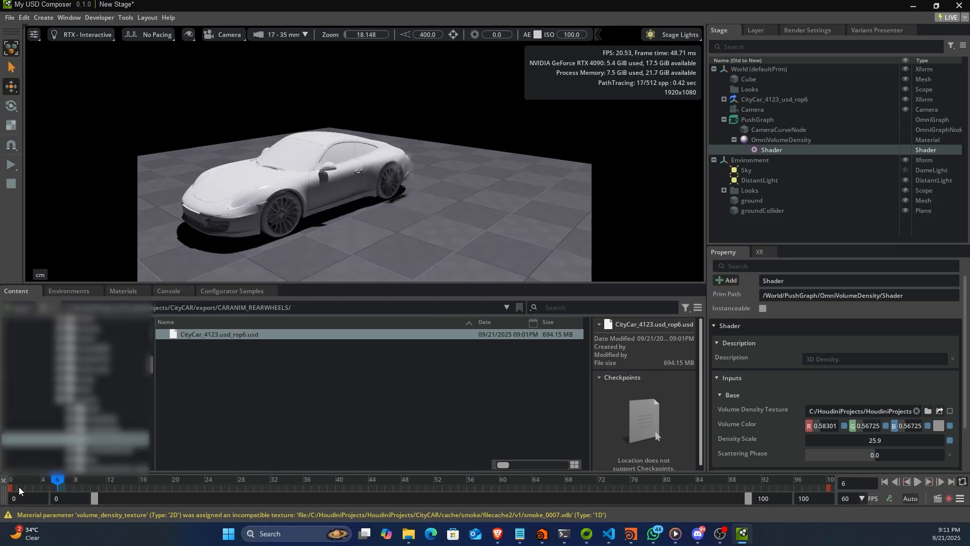
pyautogui.keyDown('alt'); pyautogui.moveTo(406, 216); pyautogui.dragTo(438, 198, button='right'); pyautogui.keyUp('alt')
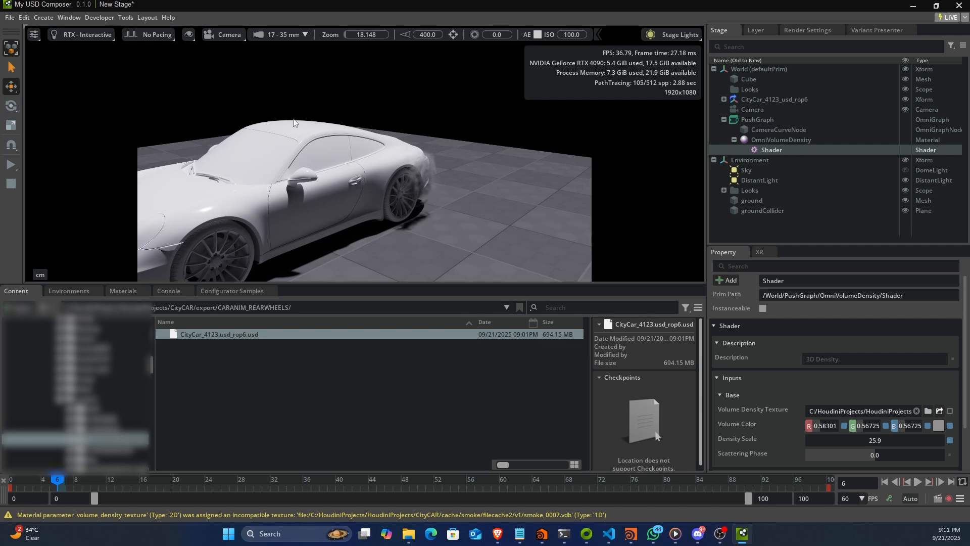
pyautogui.keyDown('alt'); pyautogui.moveTo(412, 187); pyautogui.dragTo(400, 202, button='right'); pyautogui.keyUp('alt')
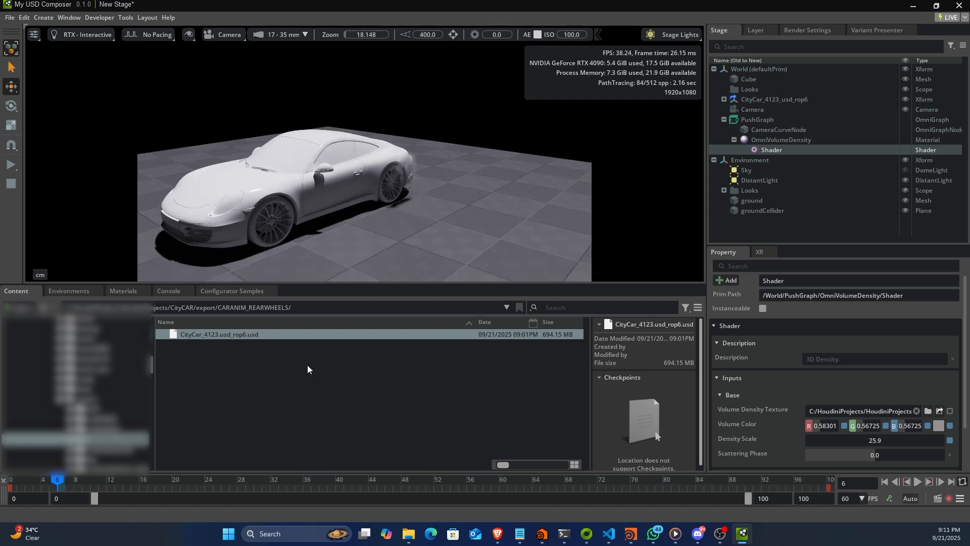
pyautogui.click(228, 37)
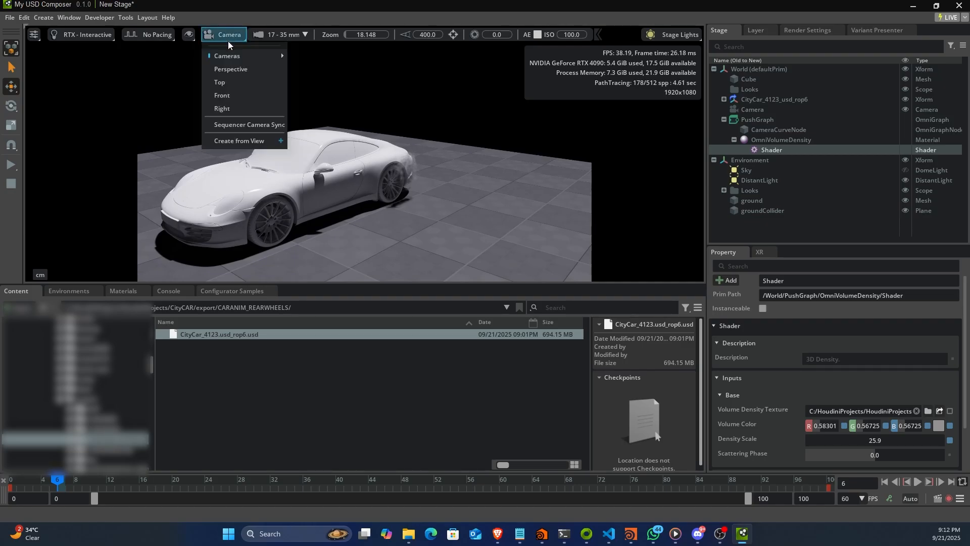
pyautogui.click(239, 16)
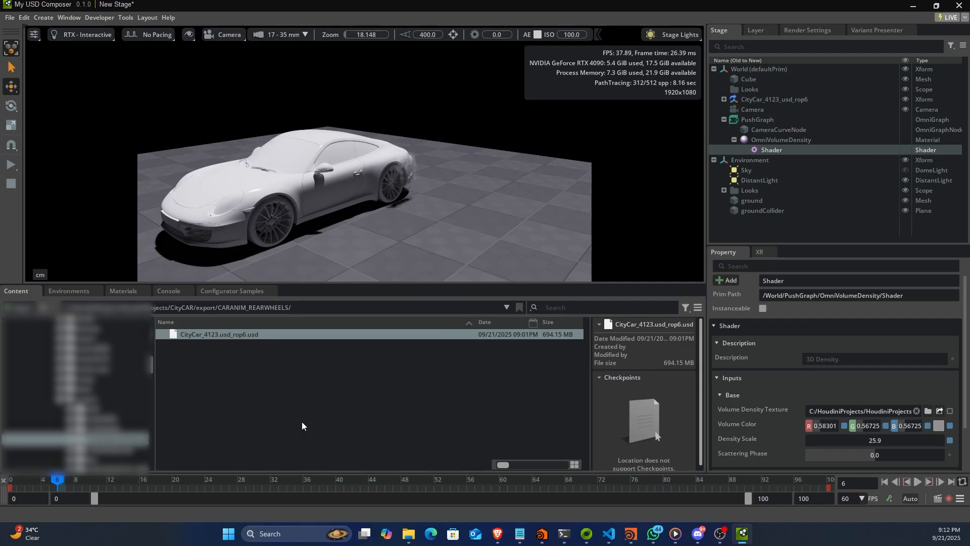
# Step: At frame 24, move the smoke Cube along Z to about -6 and scrub the timeline to check its alignment
pyautogui.moveTo(96, 483); pyautogui.dragTo(206, 480)
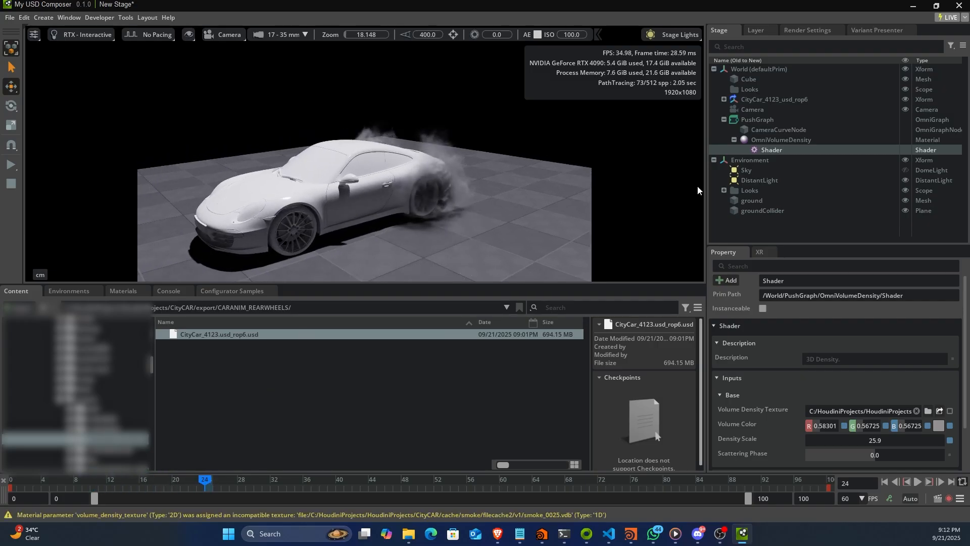
pyautogui.click(750, 80)
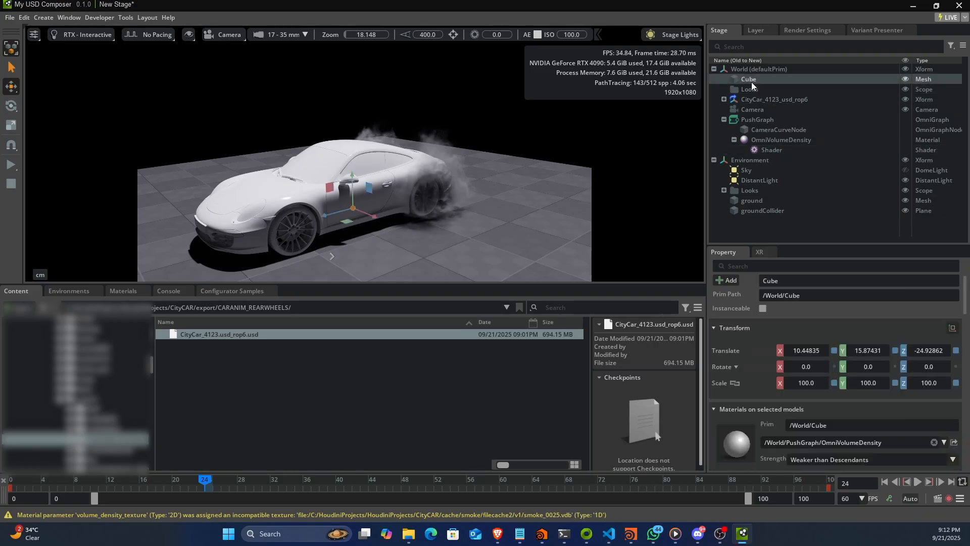
pyautogui.moveTo(332, 213); pyautogui.dragTo(331, 215)
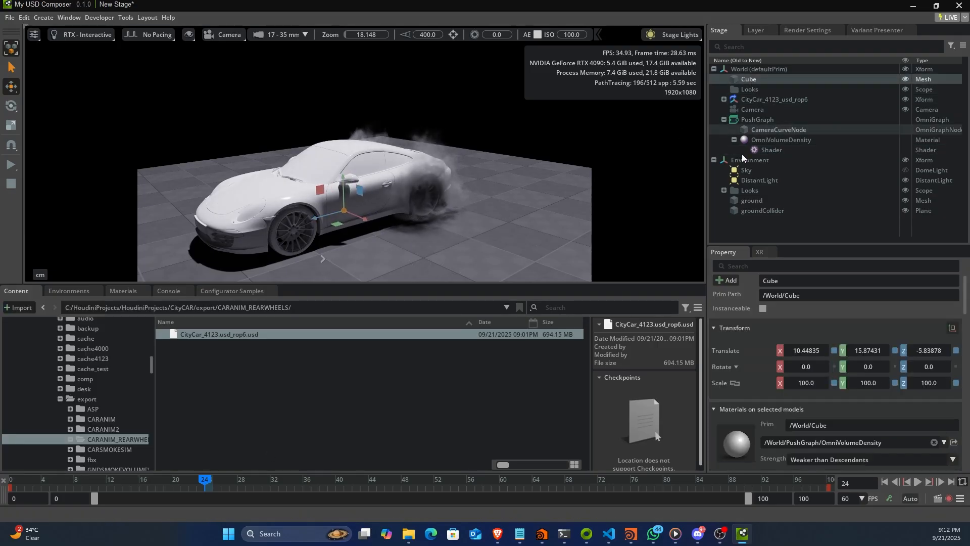
pyautogui.moveTo(205, 483); pyautogui.dragTo(627, 492)
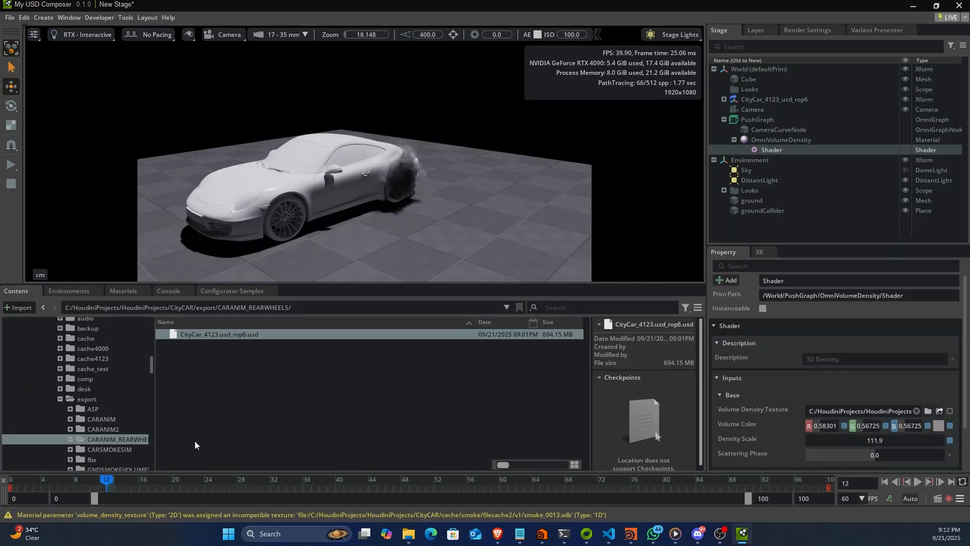
# Step: Apply the Carpaint_Metallic_05 library material to the car's bodywork
pyautogui.click(123, 291)
pyautogui.rightClick(470, 410)
pyautogui.click(492, 415)
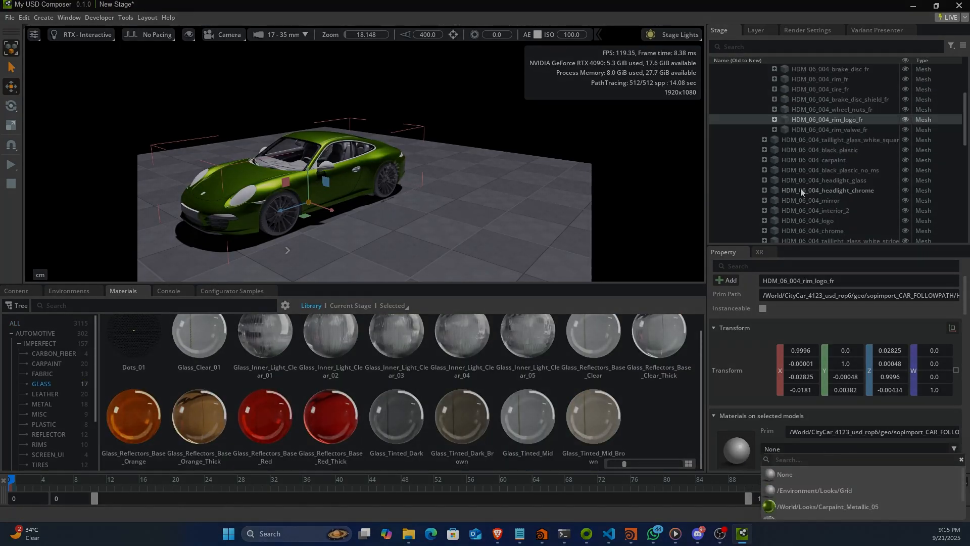
# Step: Apply the Tire_Supercar_02 material to the front-right tyre mesh and expand the HDM_06_004_wheel_fl group
pyautogui.rightClick(190, 320)
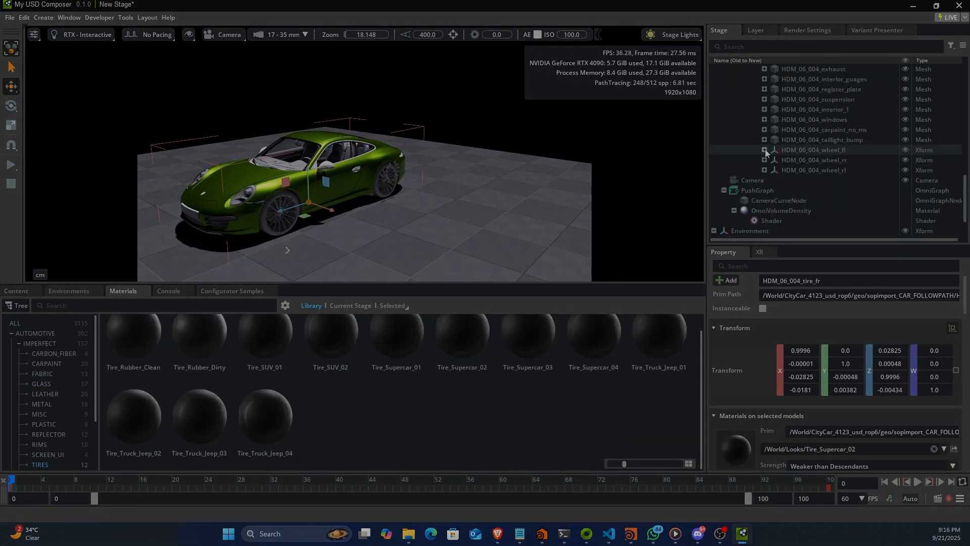
pyautogui.click(764, 150)
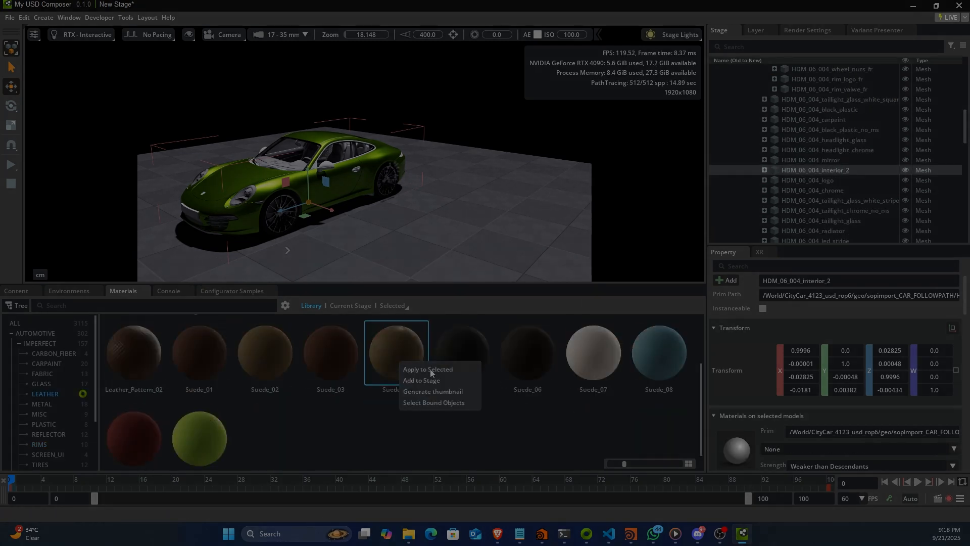
# Step: Apply Suede_04 to the HDM_06_004_interior_2 mesh and light the scene with a DomeLight using a latlong texture
pyautogui.click(433, 371)
pyautogui.scroll(-10, 805, 187)
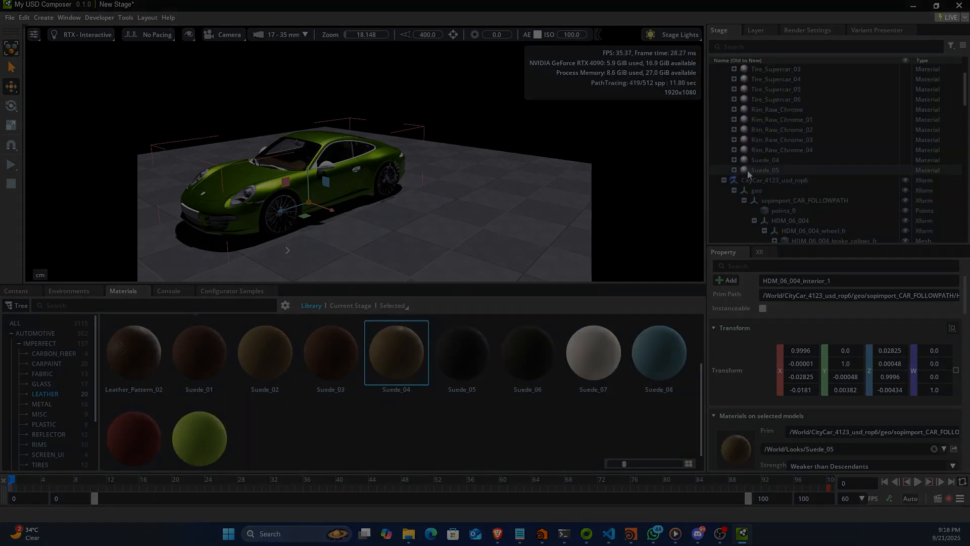
pyautogui.click(893, 202)
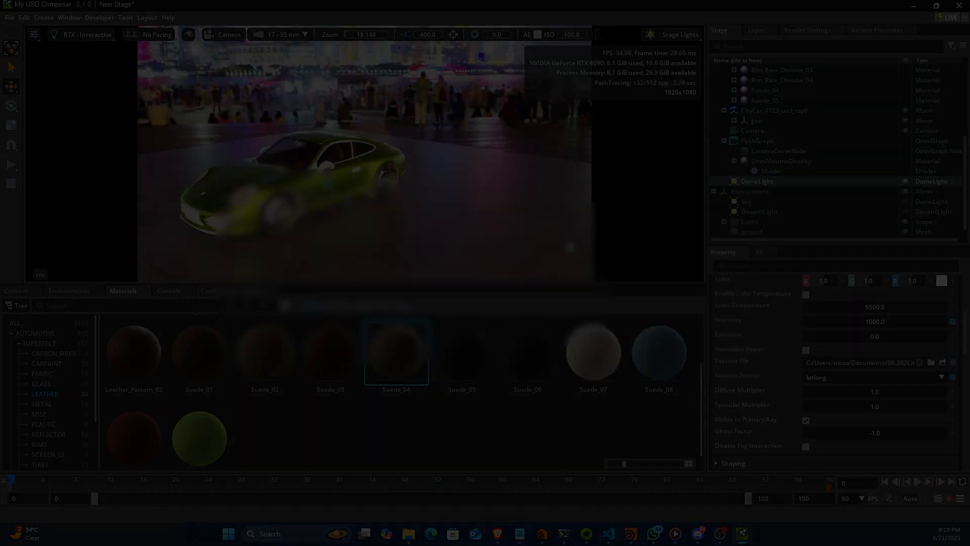